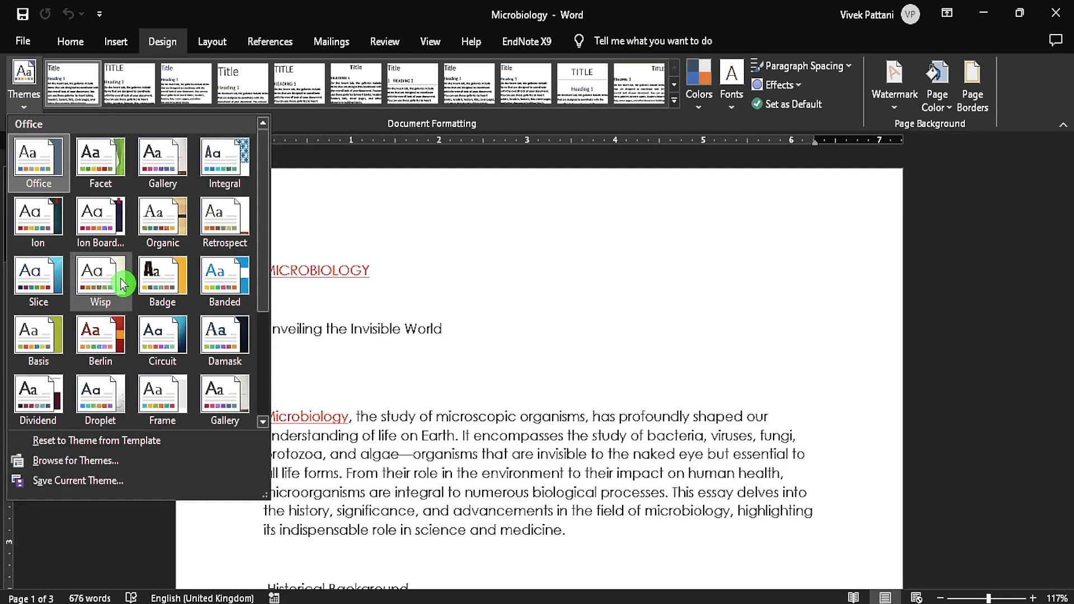
Look through the available document themes, style sets and theme colour schemes without applying any.
scroll(103, 279, "down", 3)
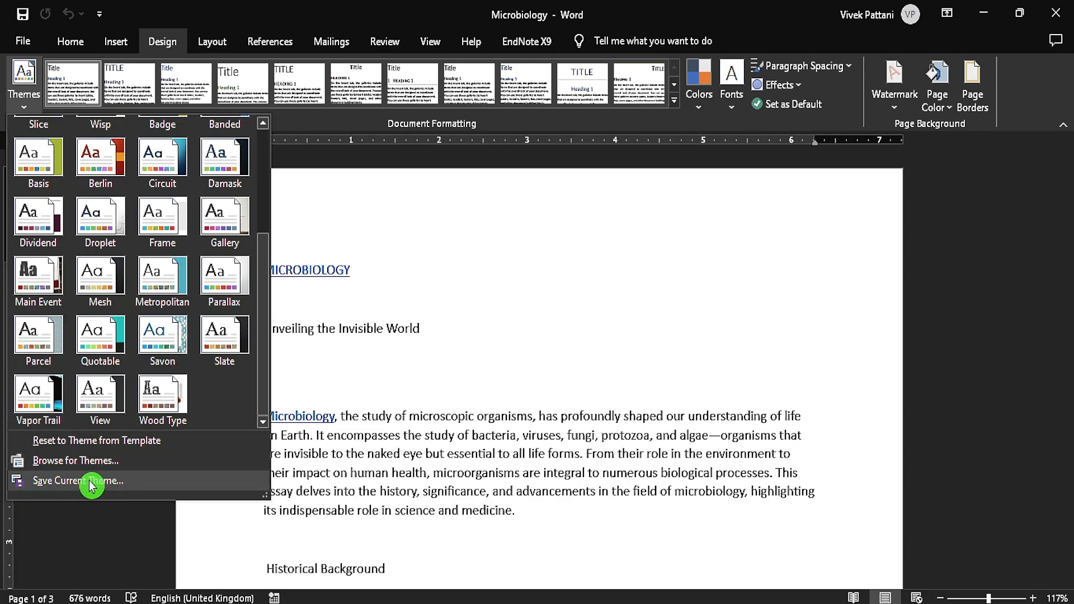
right_click(158, 235)
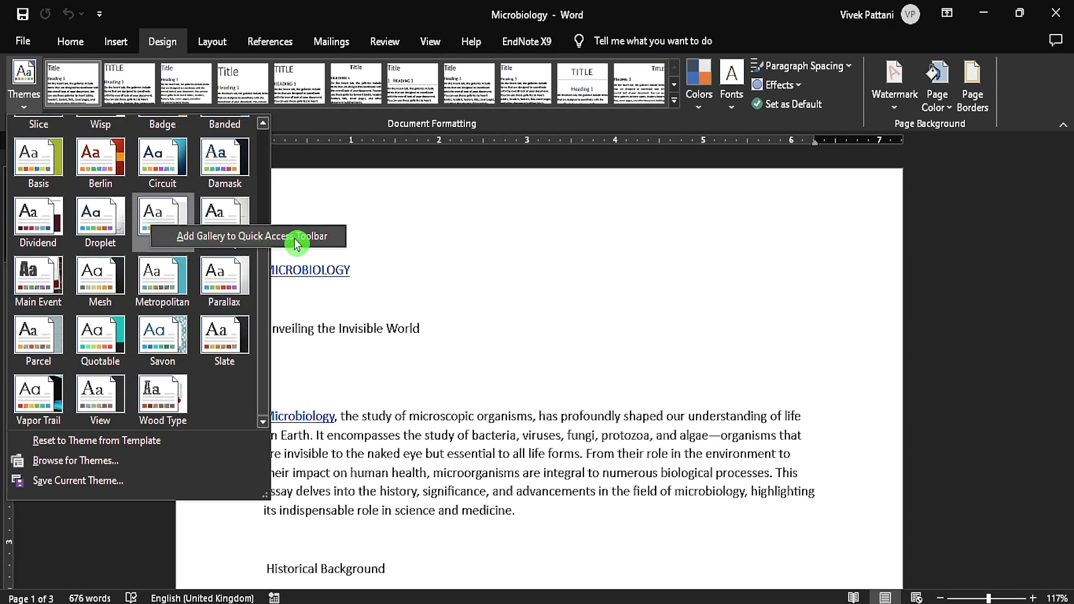
left_click(634, 121)
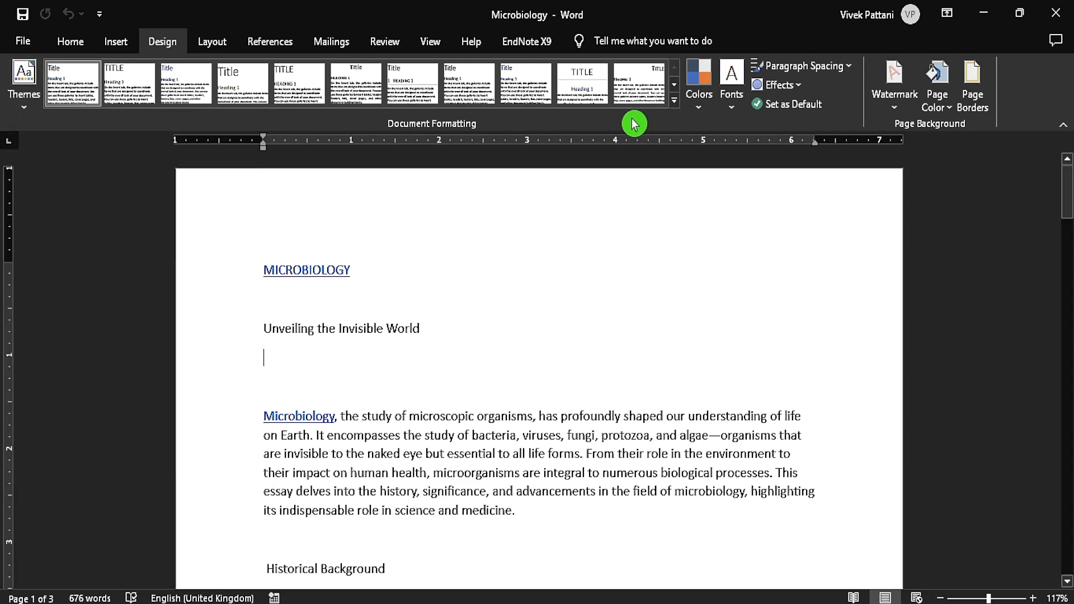
left_click(674, 102)
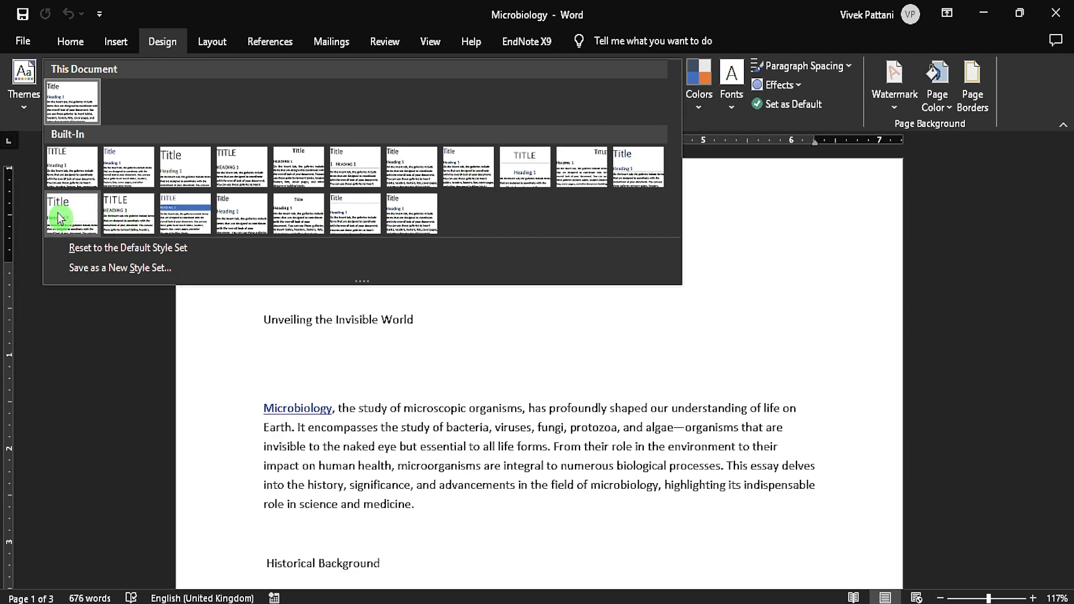
left_click(697, 112)
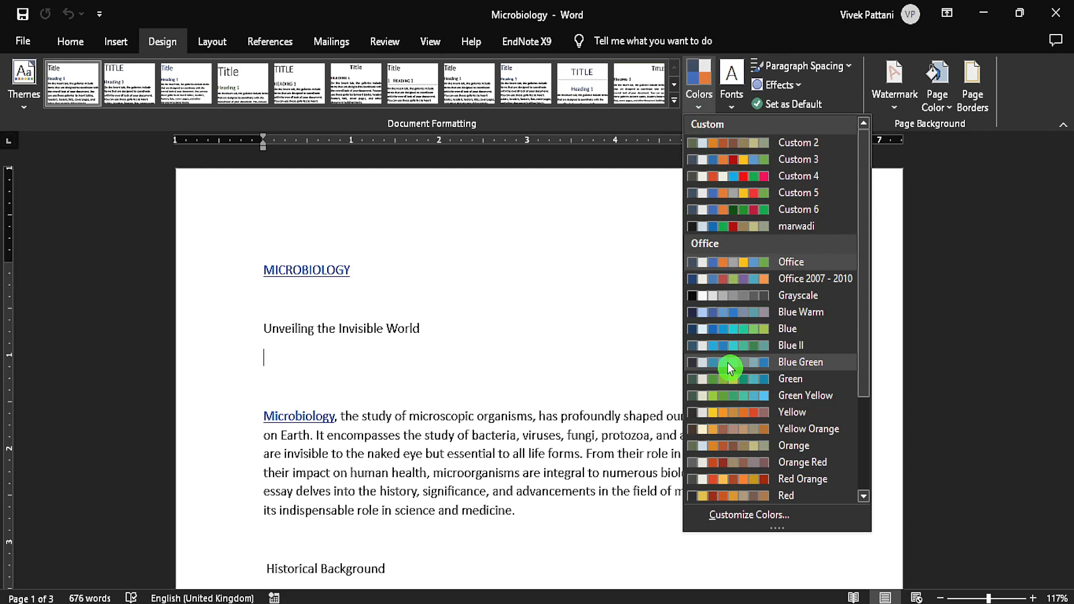
left_click(612, 287)
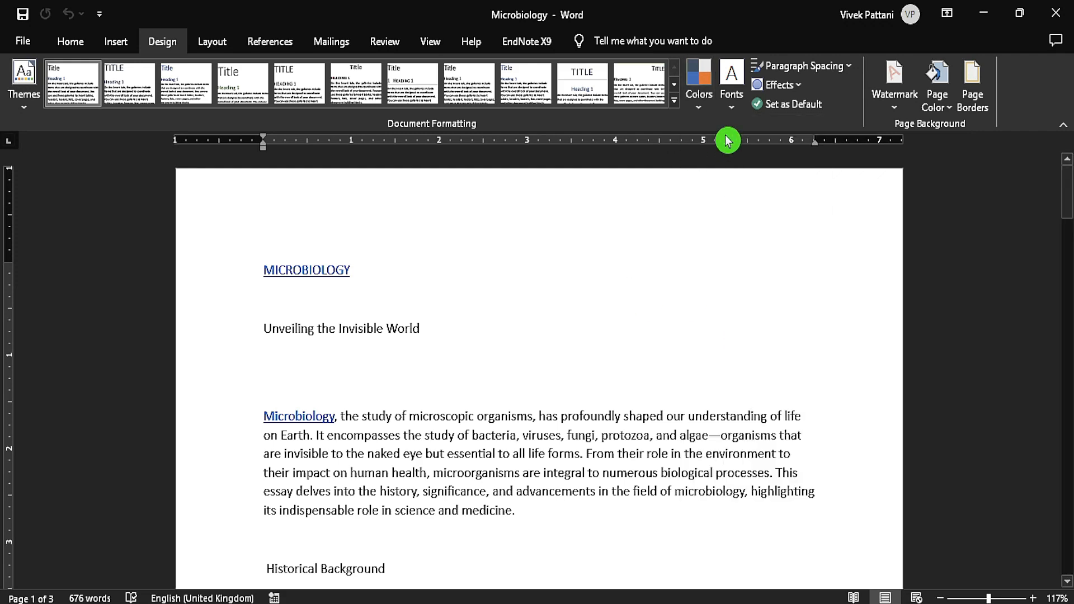
Try the Custom 1 and Custom 2 theme fonts on the document and return to the Office font set.
left_click(731, 106)
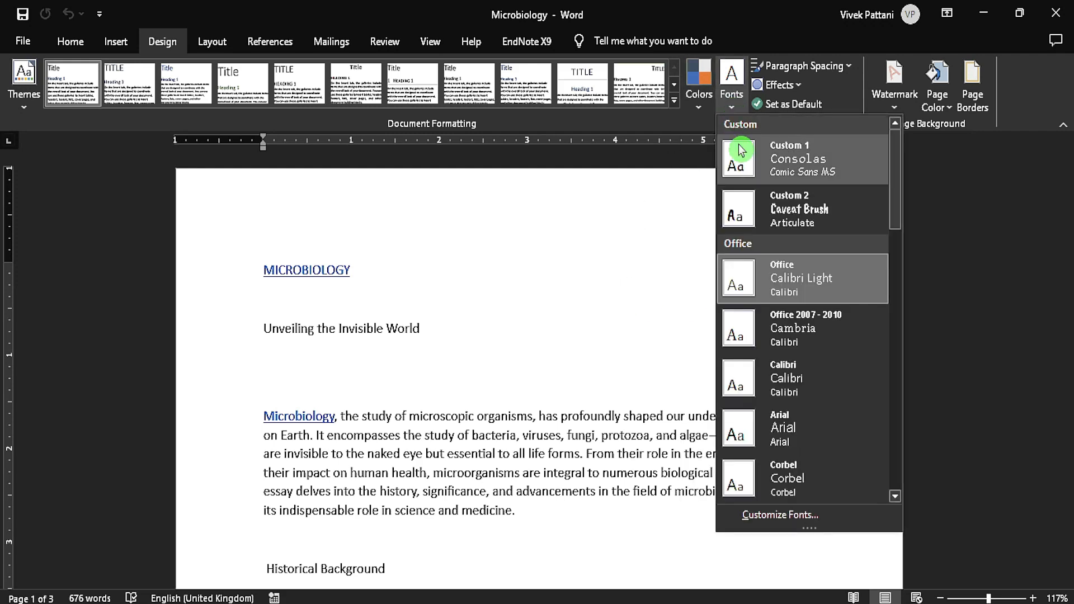
left_click(741, 150)
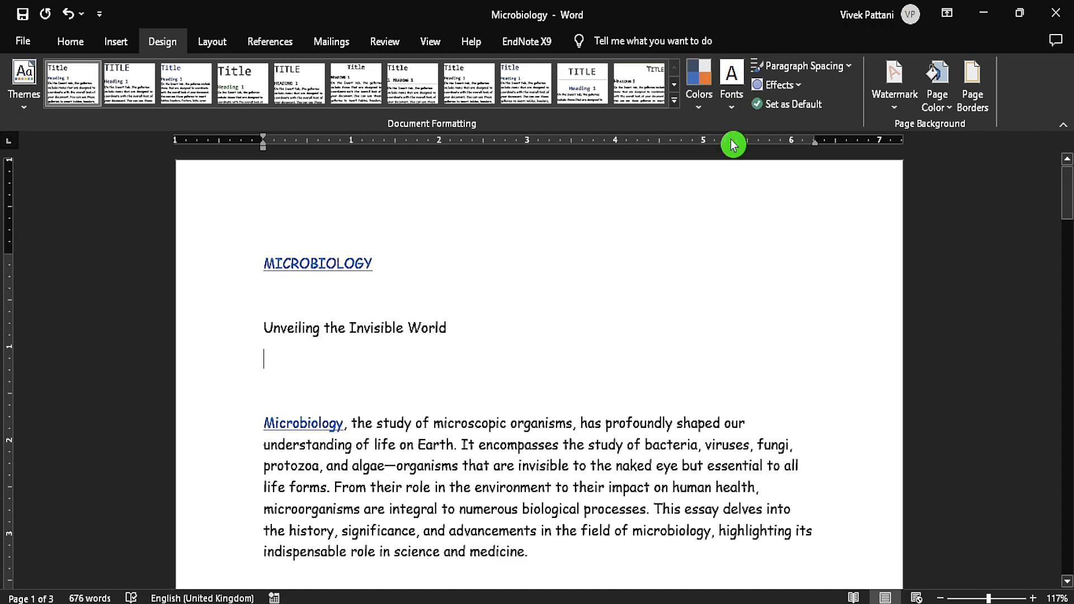
left_click(735, 106)
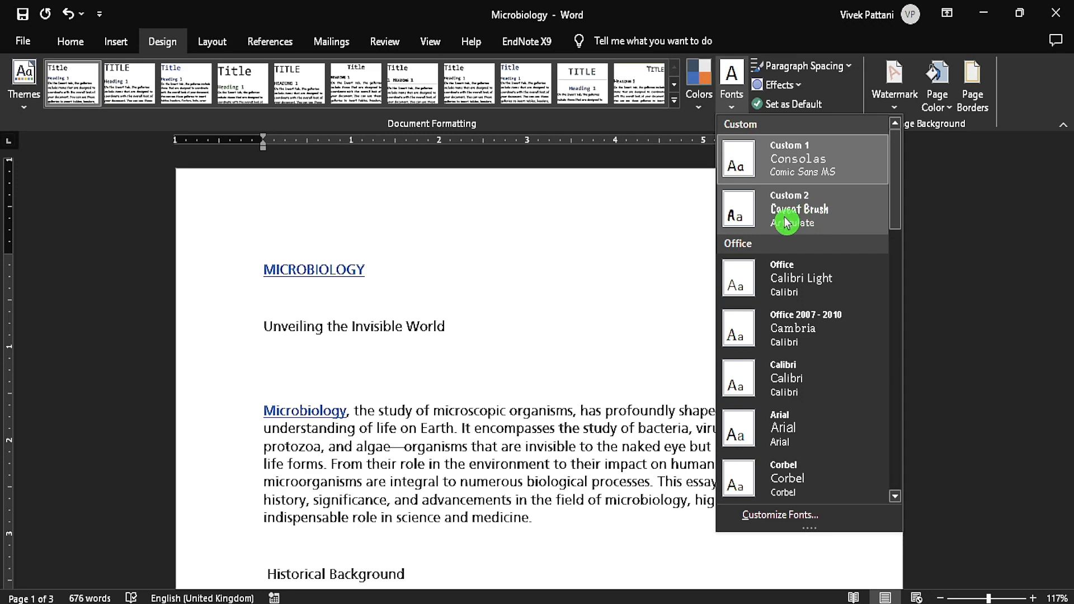
left_click(841, 220)
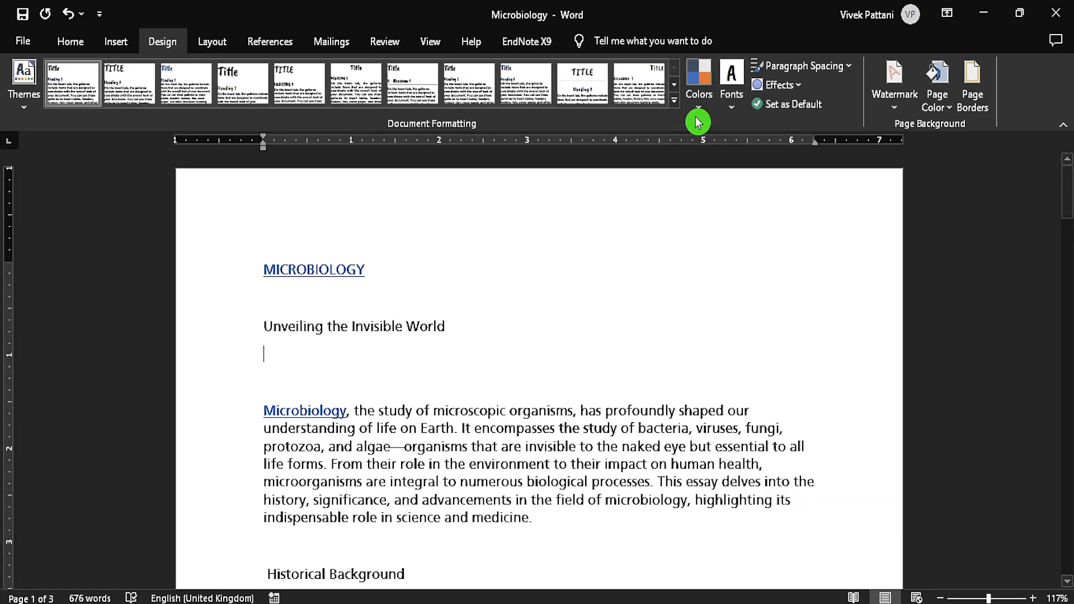
left_click(731, 109)
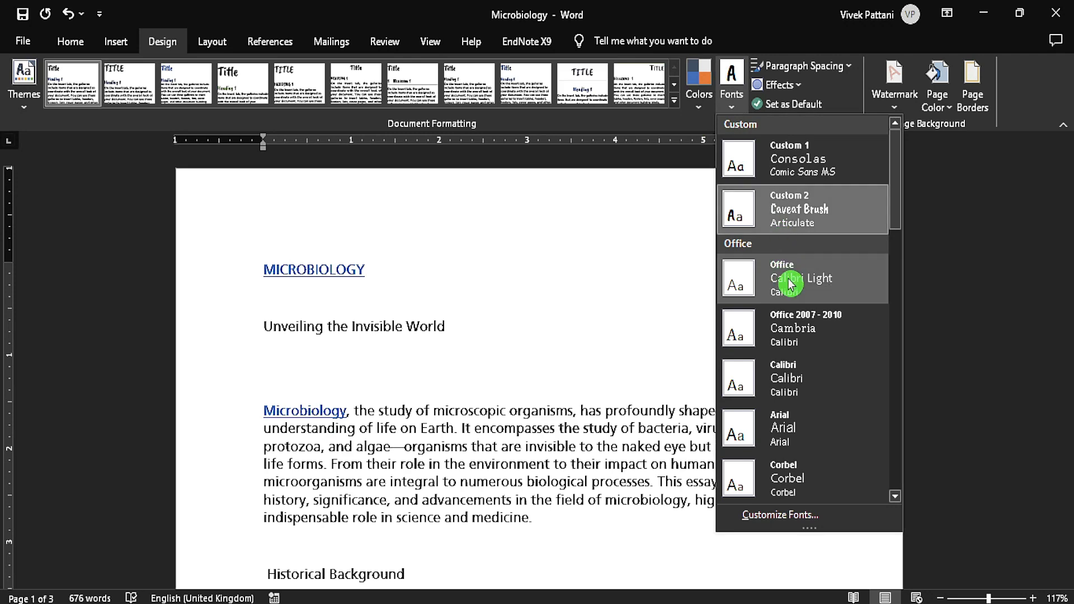
left_click(840, 291)
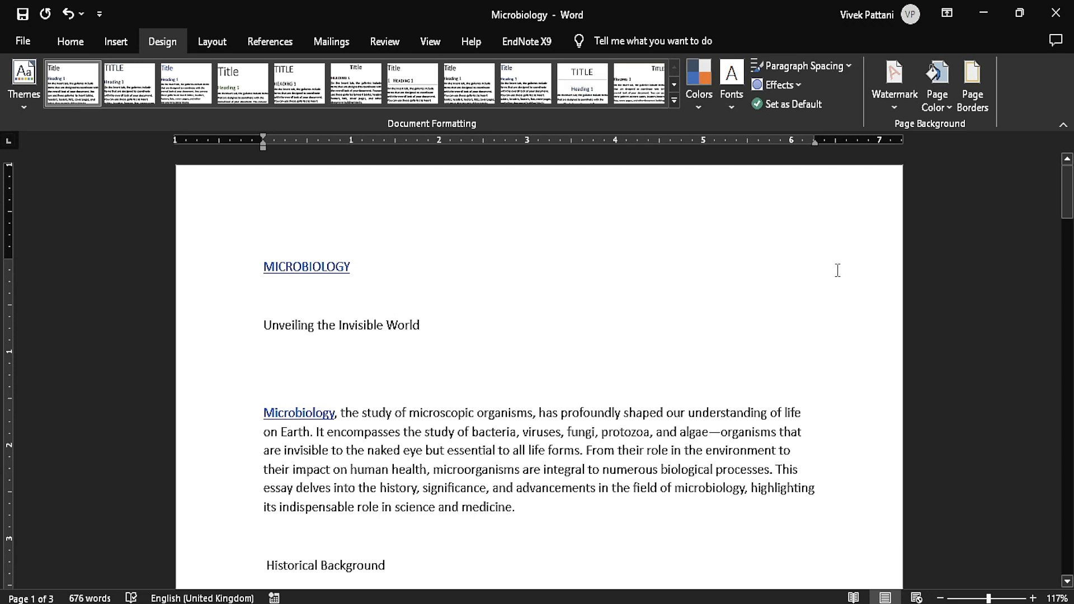
Try the No Paragraph Space, Compact, Tight, Open and Double paragraph spacing presets on the document.
left_click(848, 66)
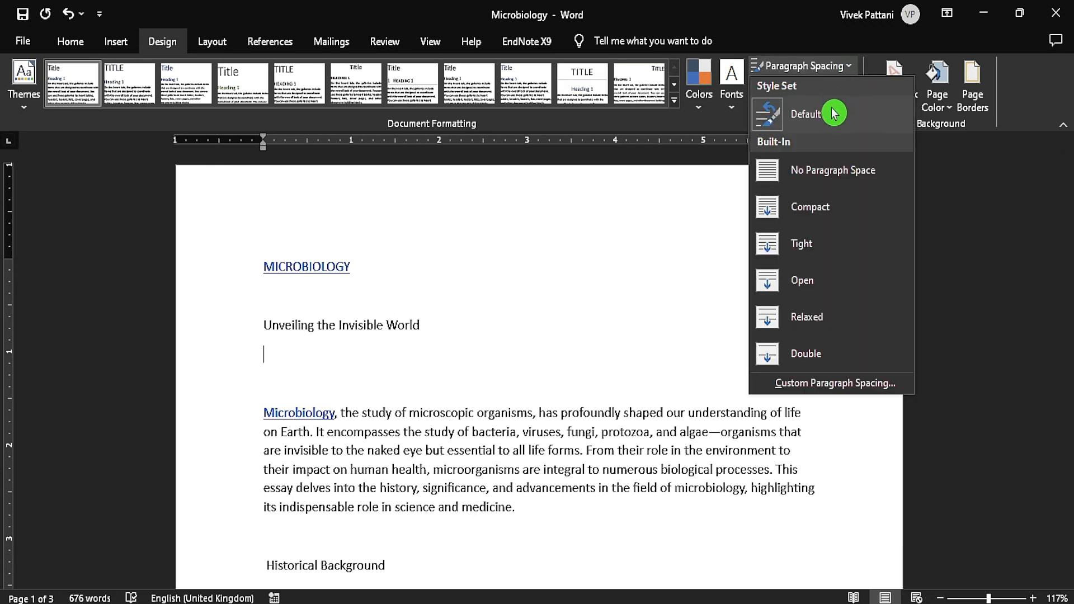
left_click(810, 170)
left_click(833, 70)
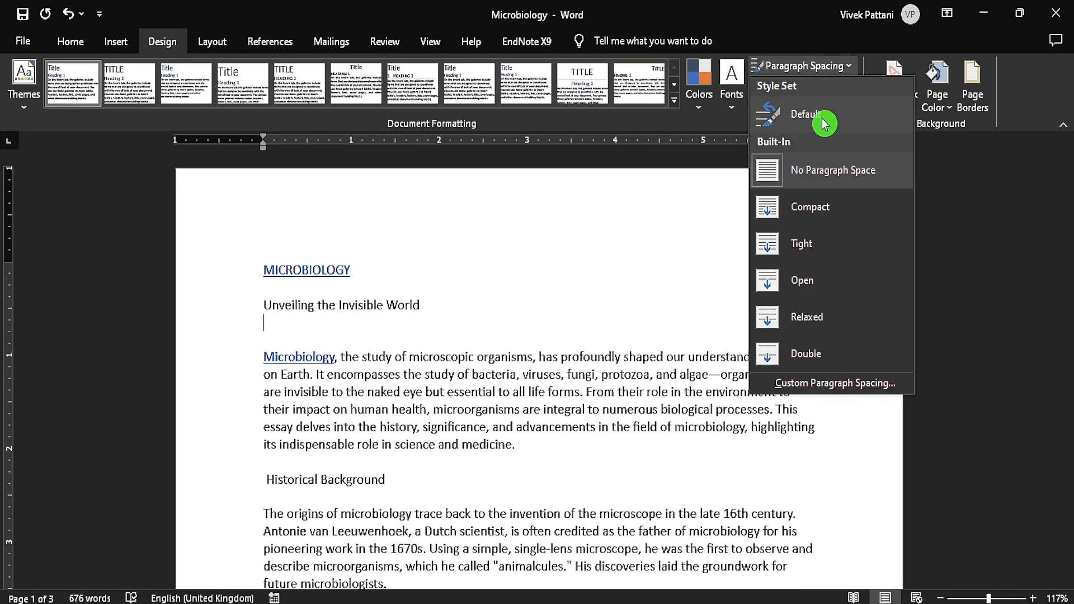
left_click(808, 209)
left_click(780, 66)
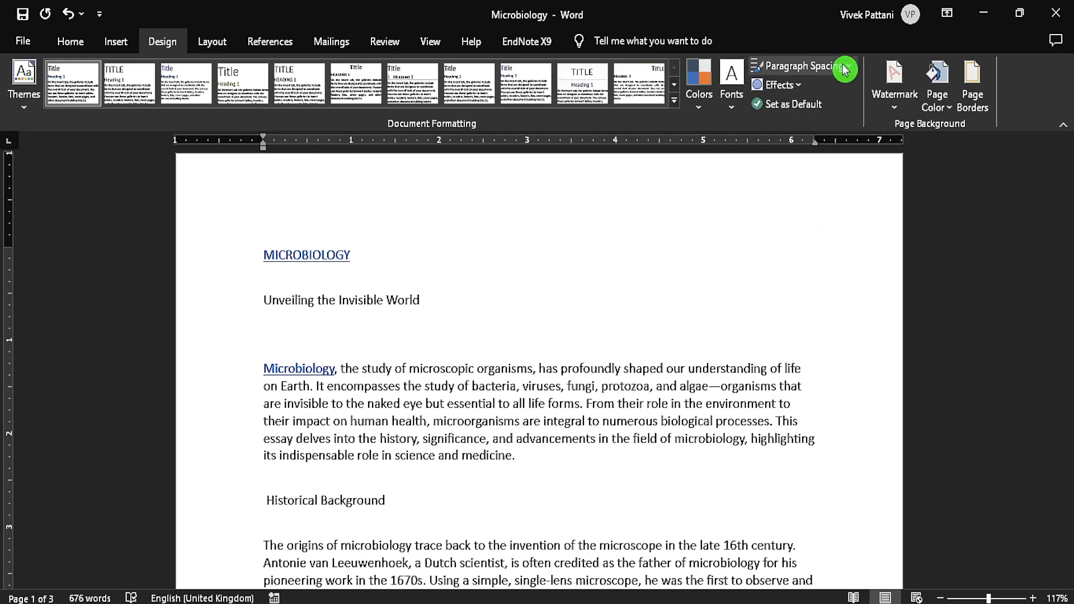
left_click(794, 237)
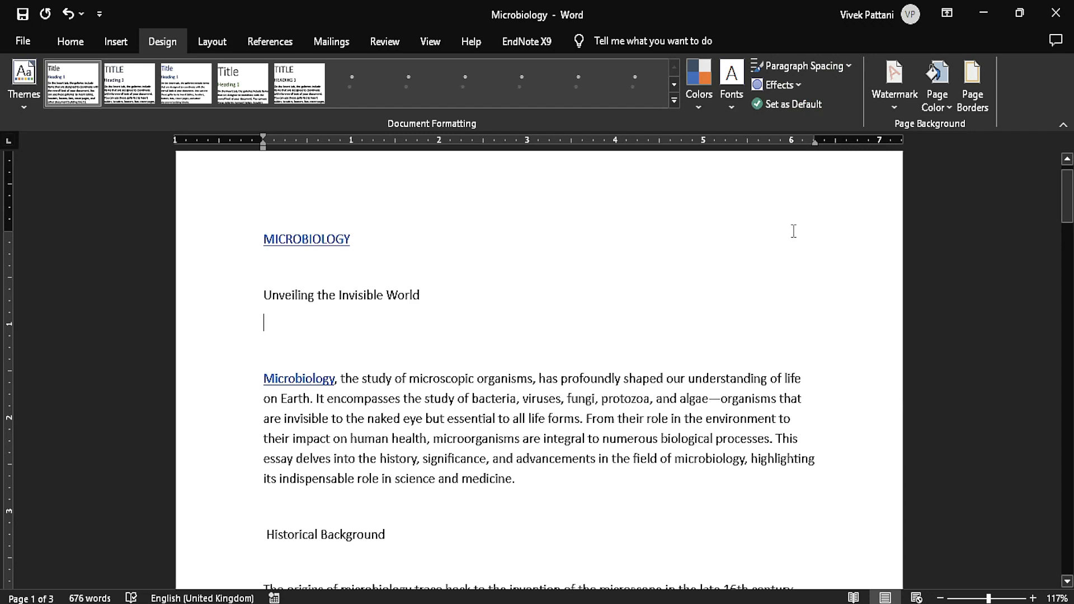
left_click(834, 68)
left_click(794, 273)
left_click(841, 67)
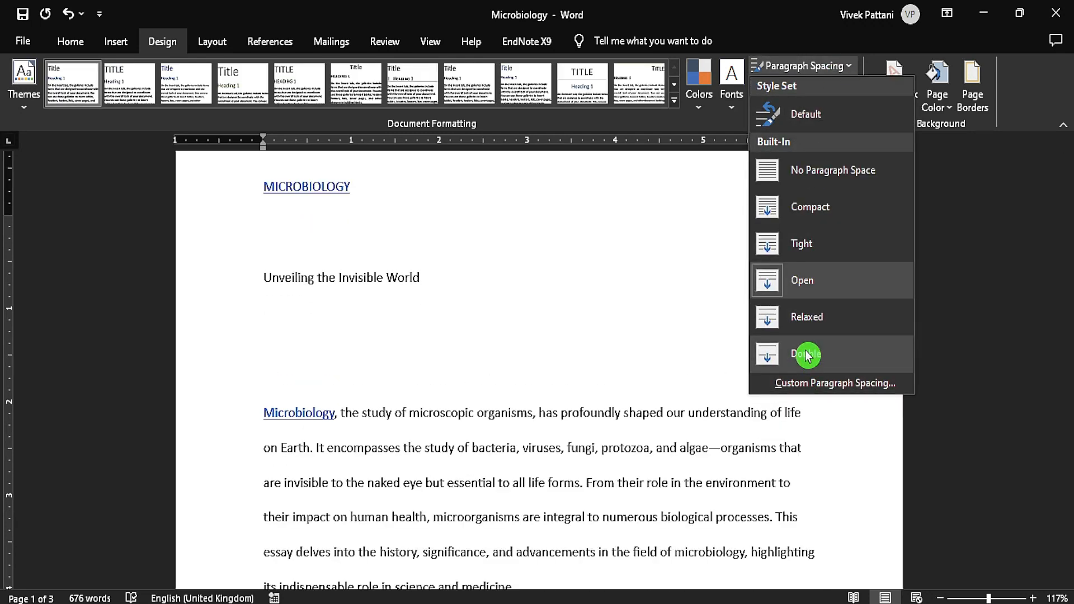
left_click(807, 355)
Set the document's paragraph spacing to the Relaxed preset.
left_click(816, 67)
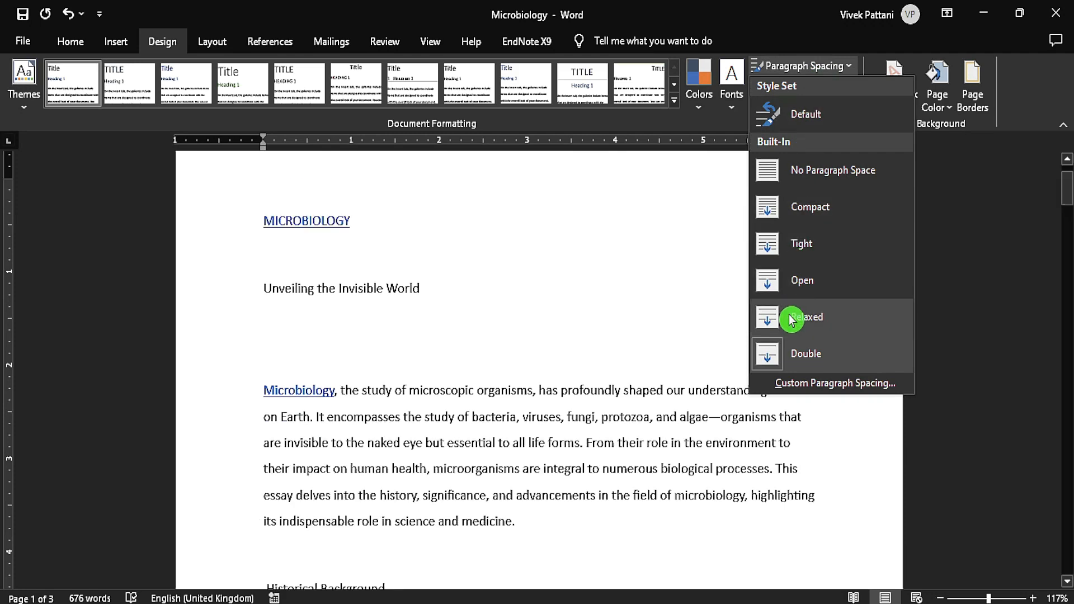
left_click(806, 317)
Check the custom paragraph spacing defaults and leave them without saving any change.
left_click(806, 67)
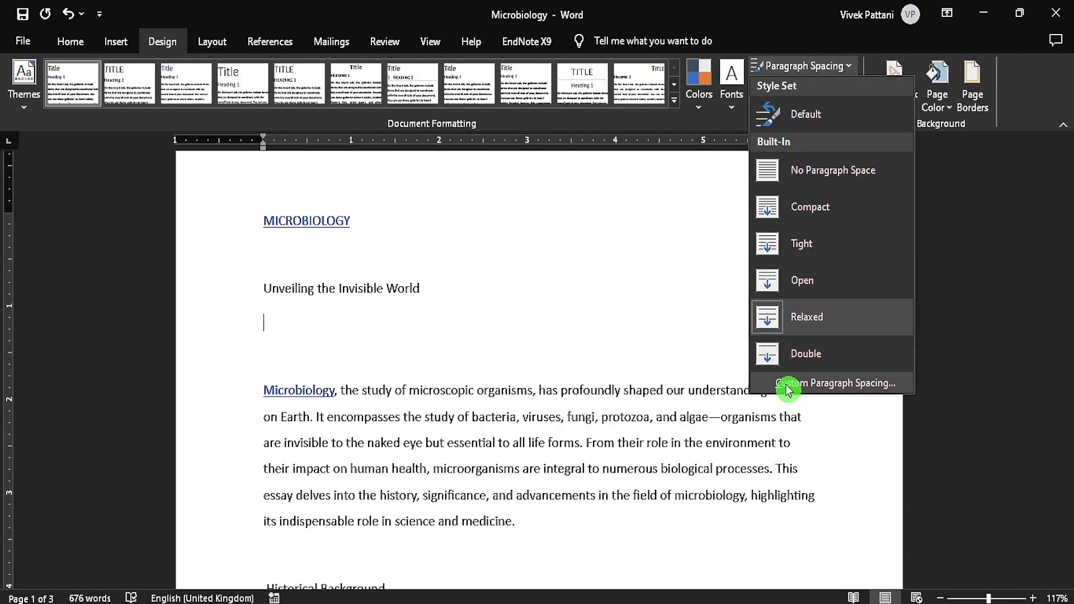
left_click(786, 382)
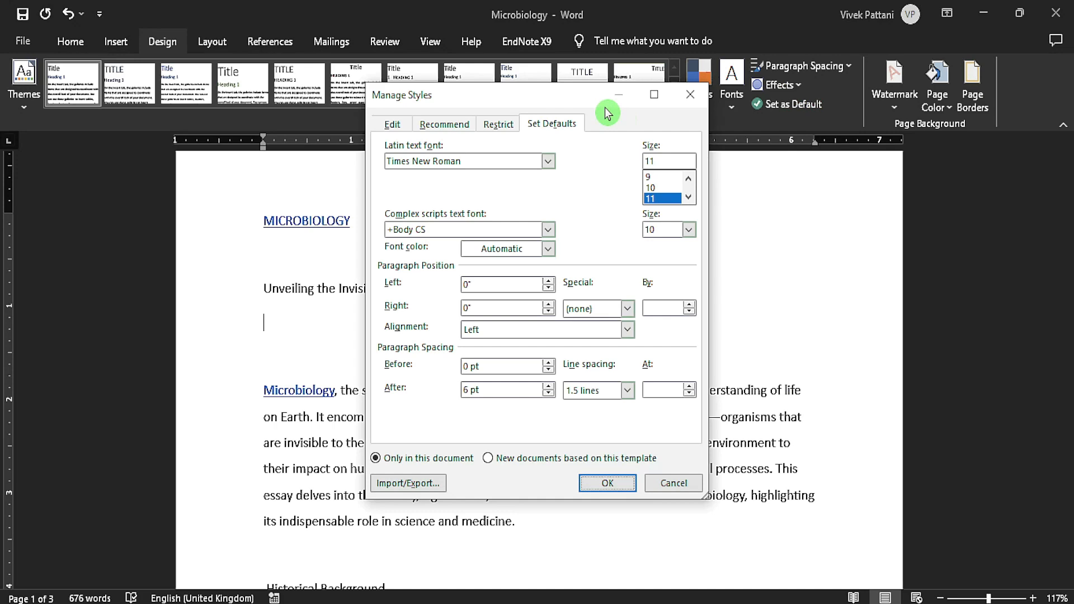
left_click(680, 484)
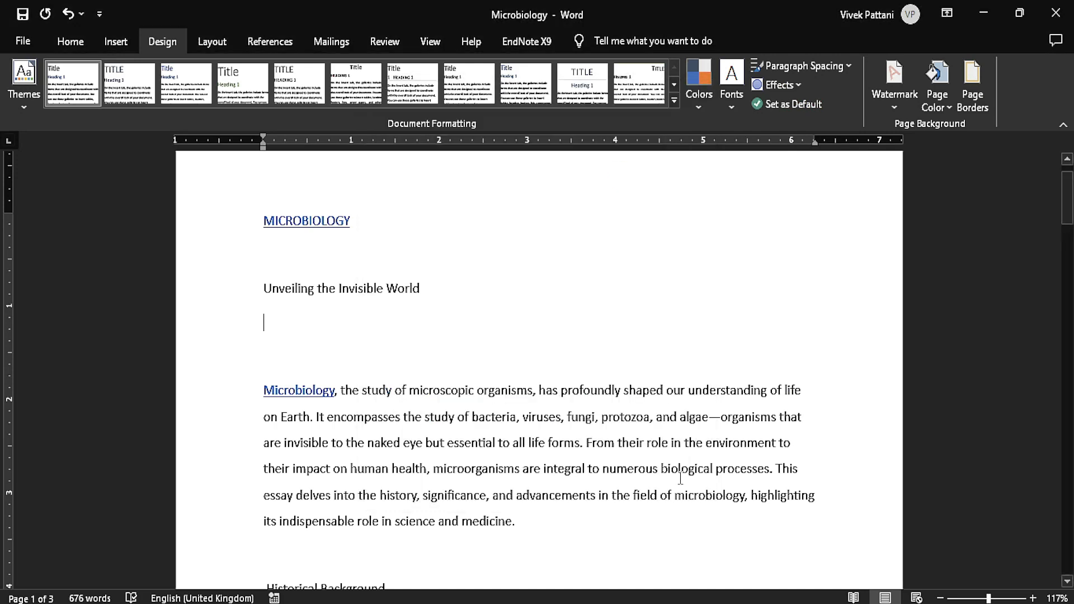
Try the second theme effects set on the document and return to the Office effects set.
left_click(58, 44)
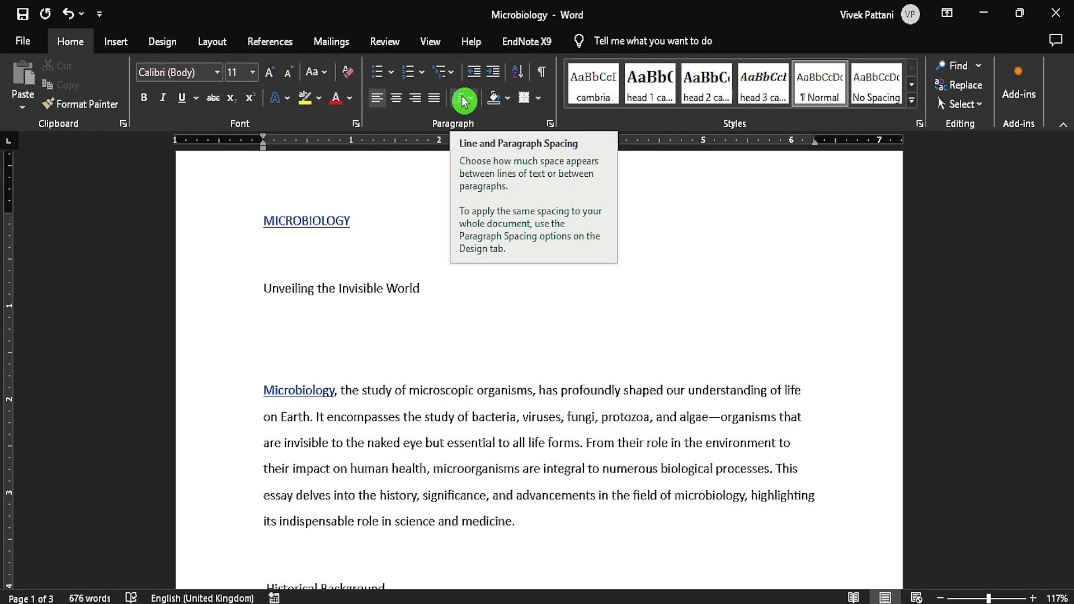
left_click(163, 45)
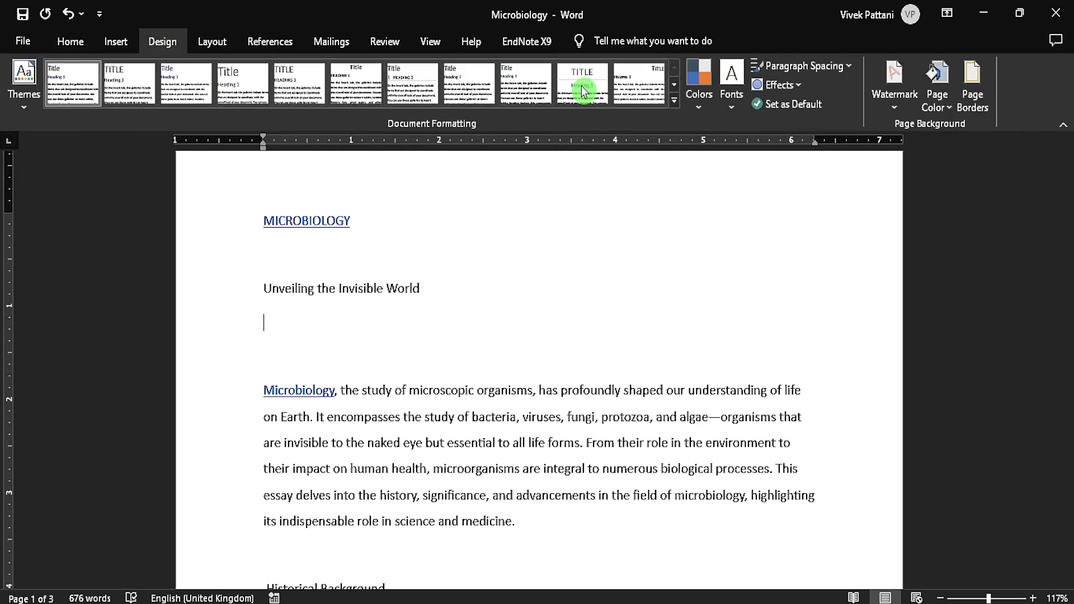
left_click(795, 85)
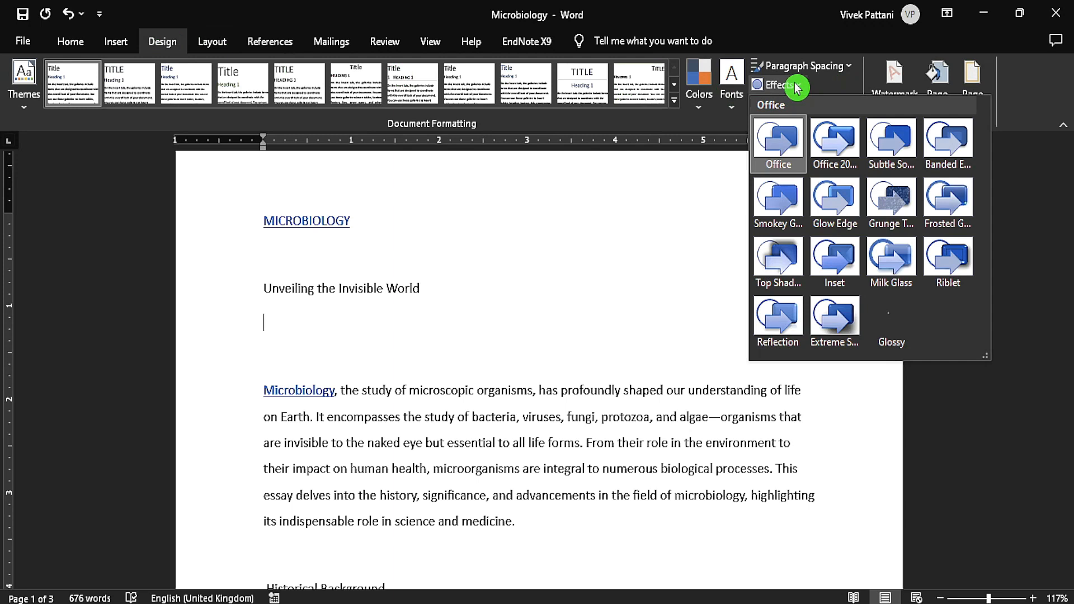
left_click(818, 150)
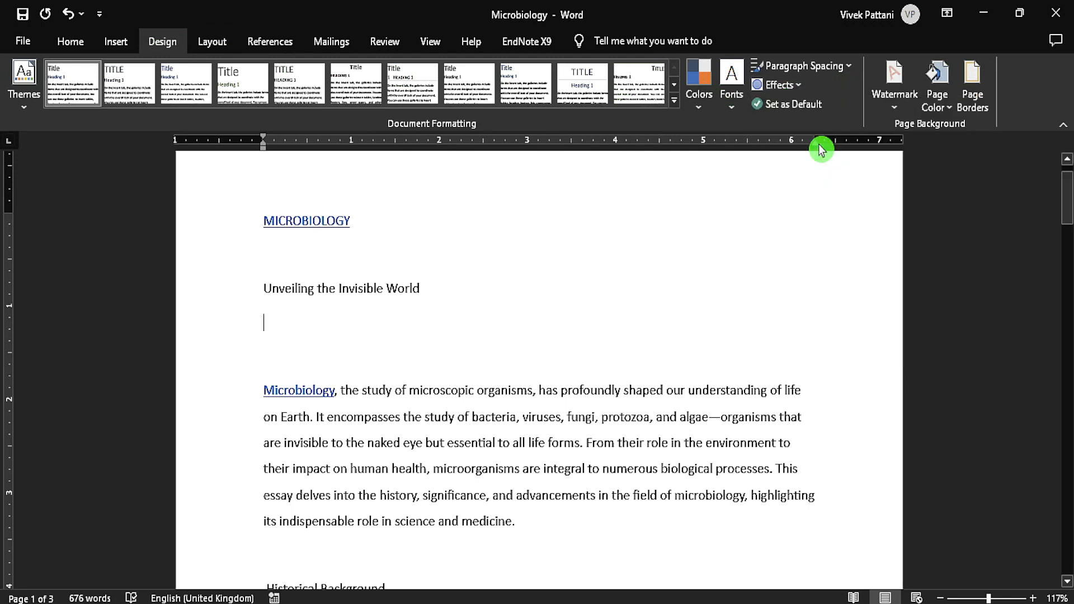
left_click(790, 88)
left_click(779, 141)
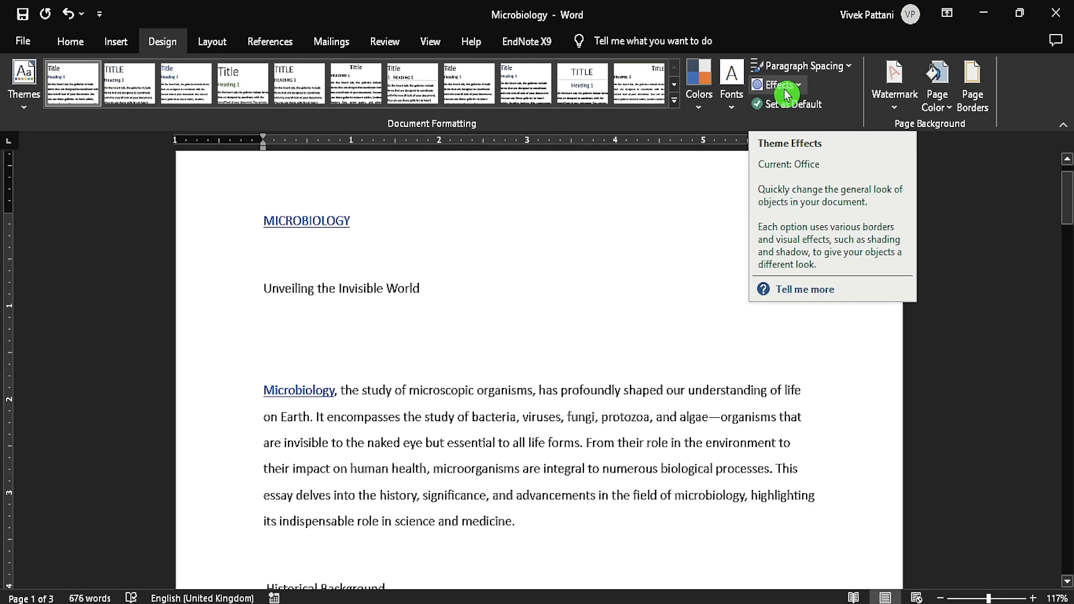
Add the CONFIDENTIAL 1 watermark to the document and check it on the first page.
left_click(895, 106)
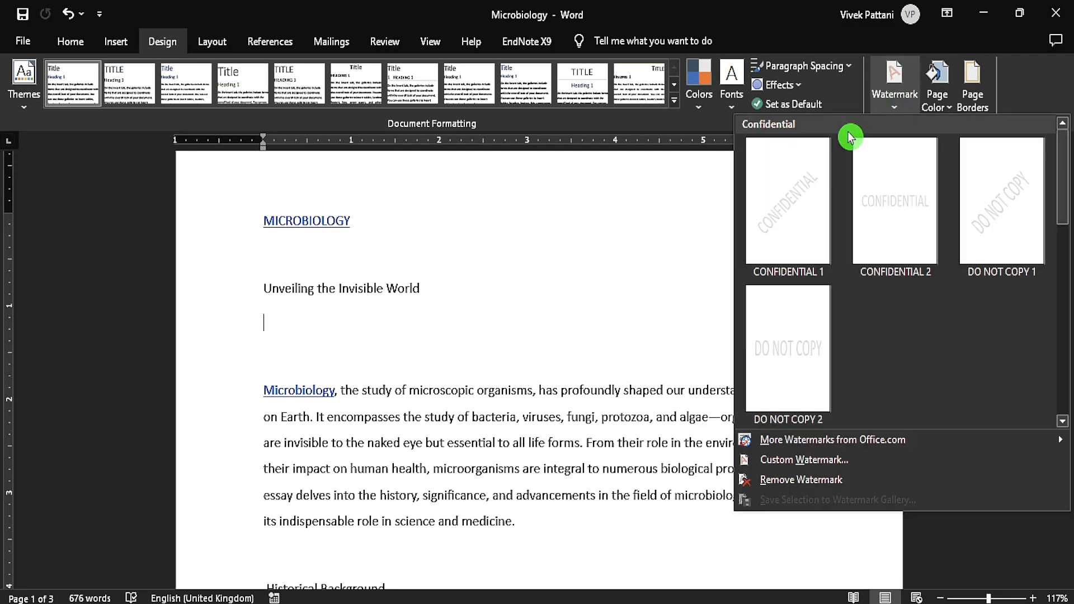
left_click(798, 208)
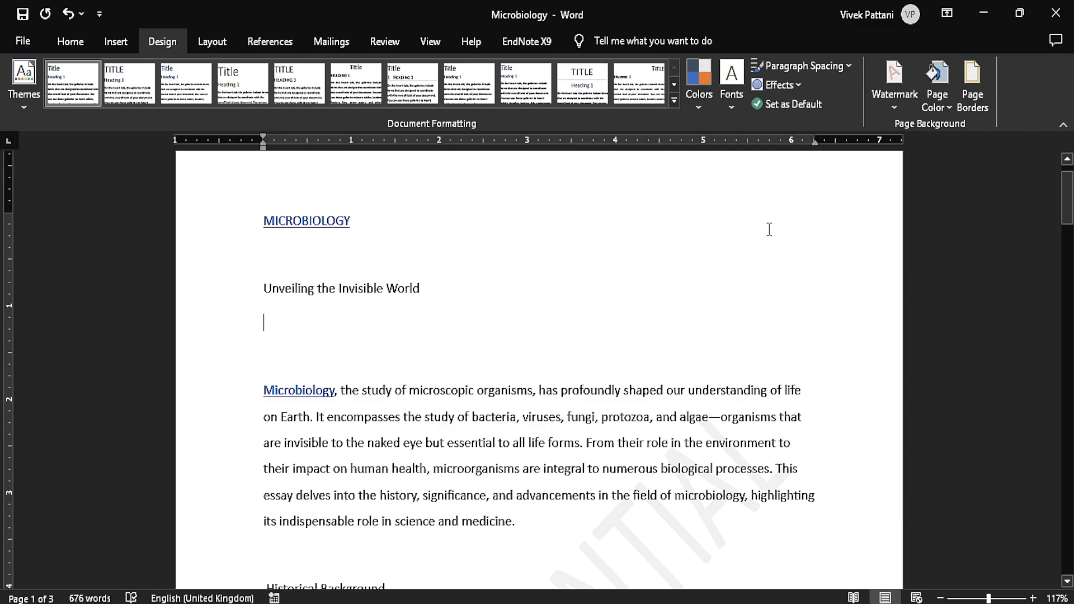
scroll(748, 284, "down", 5)
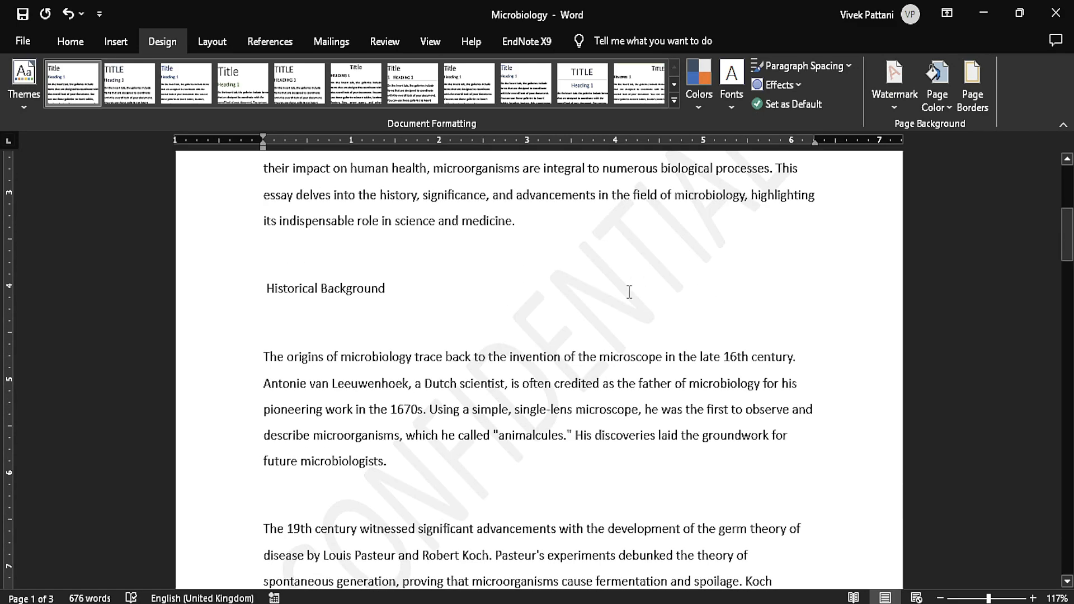
scroll(630, 268, "down", 3)
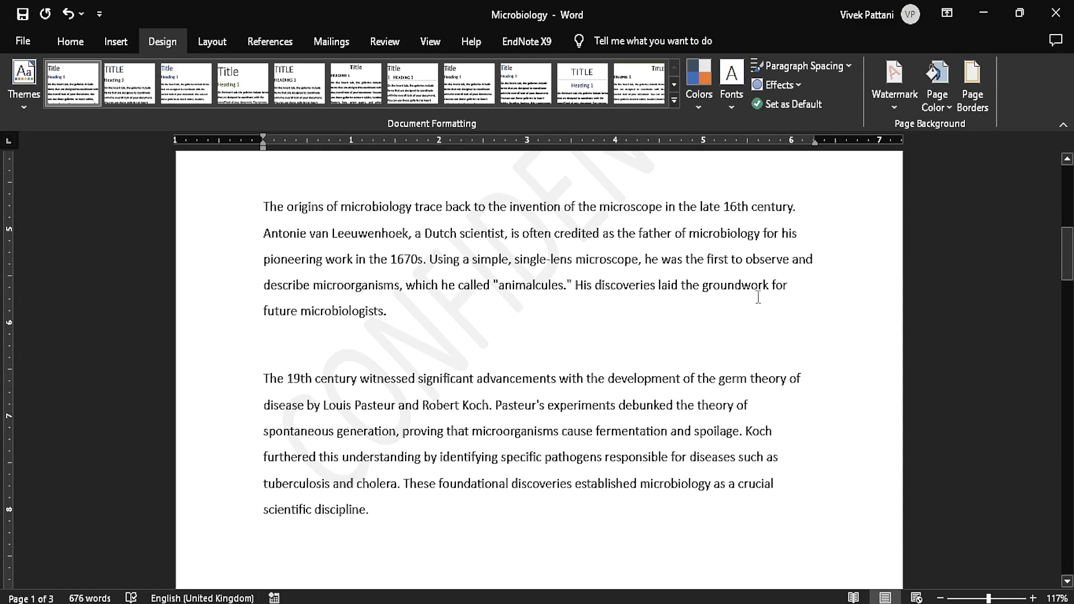
scroll(758, 297, "up", 3)
scroll(925, 102, "up", 2)
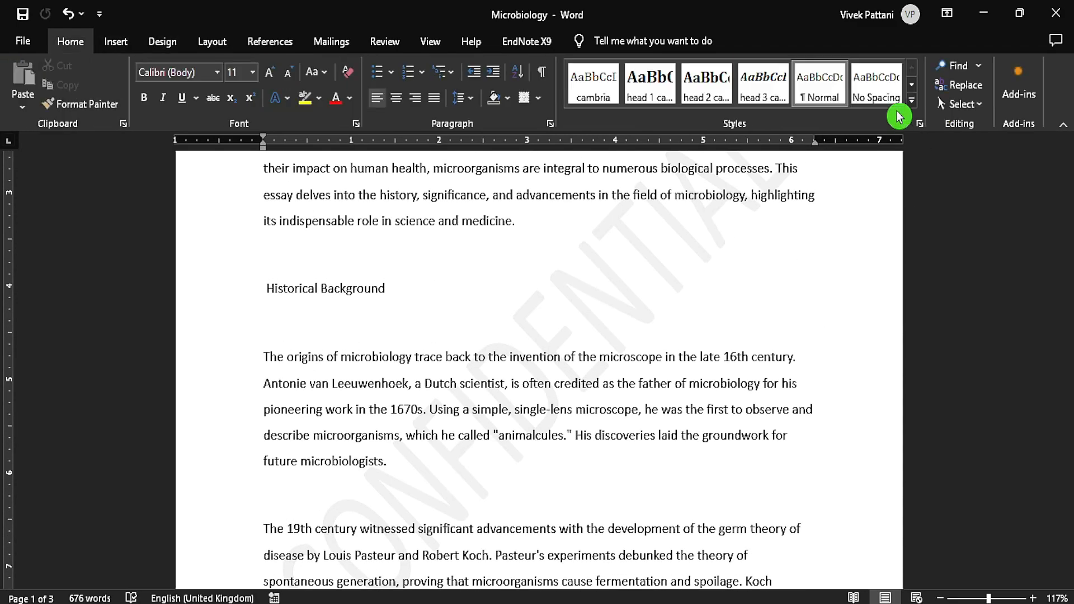
Open the custom watermark settings and replace the watermark text with MICROBIOLOGY.
left_click(178, 44)
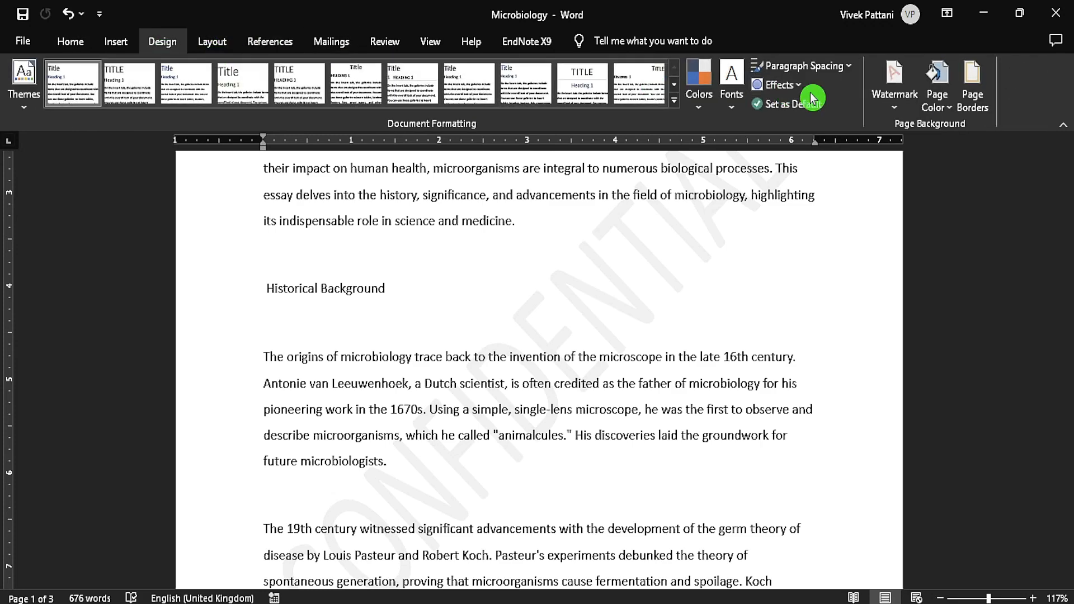
left_click(895, 95)
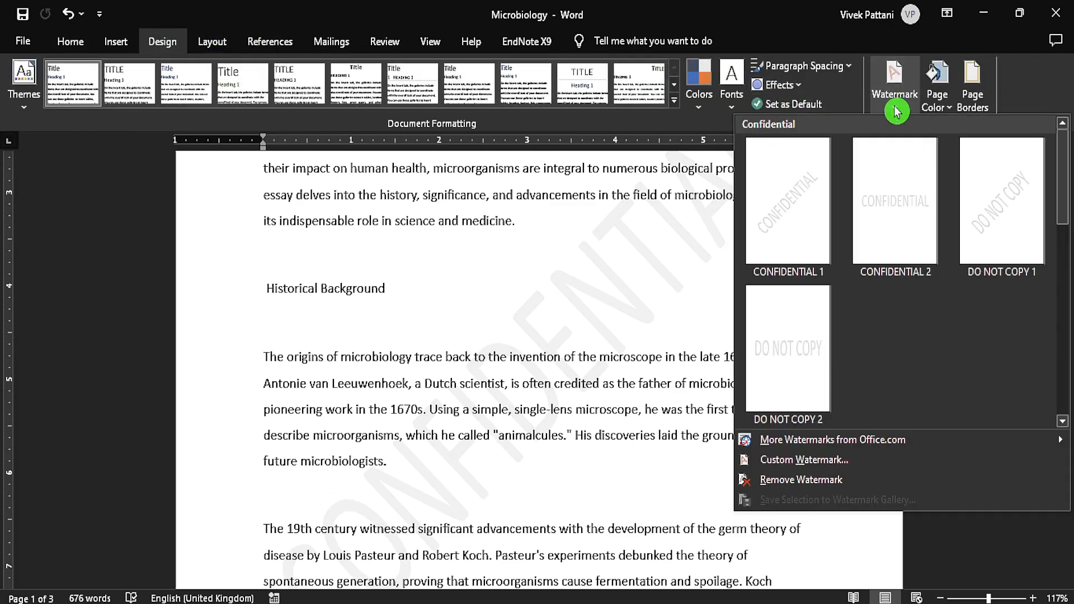
left_click(787, 462)
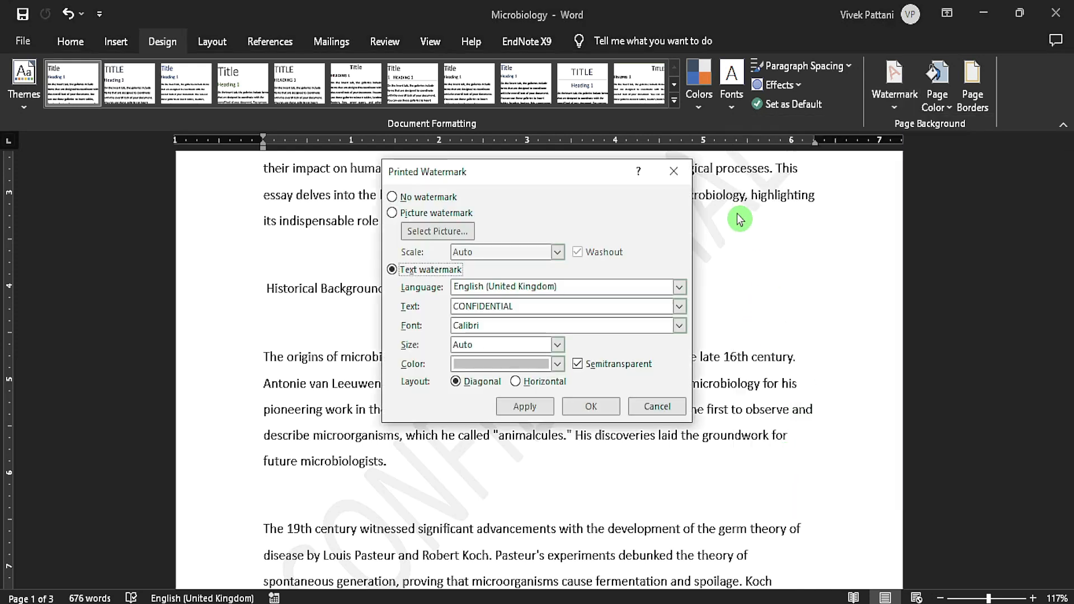
double_click(546, 306)
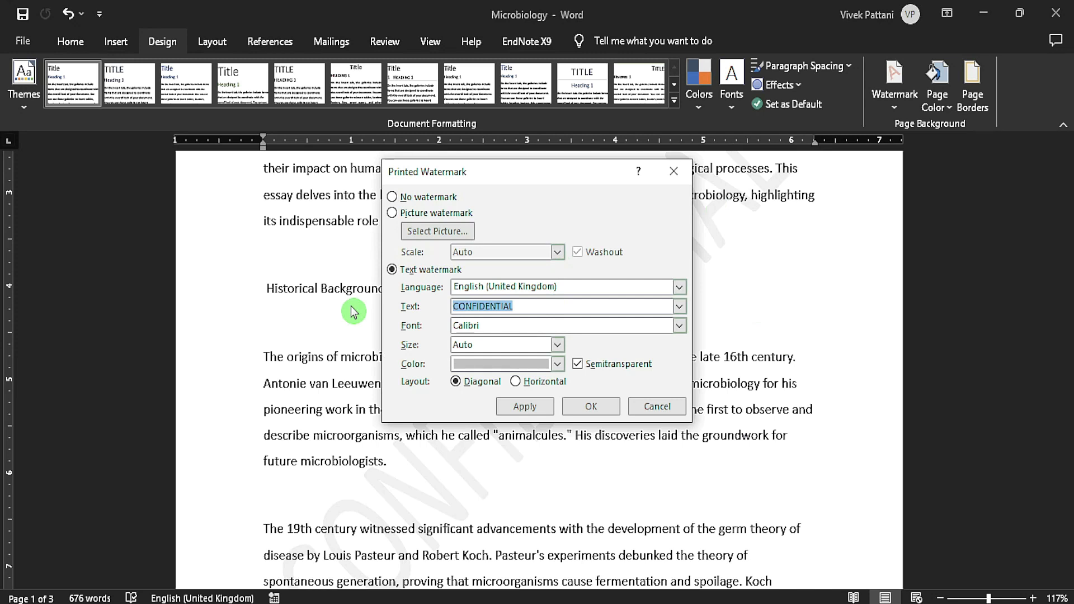
type("MICROBIOLOGY")
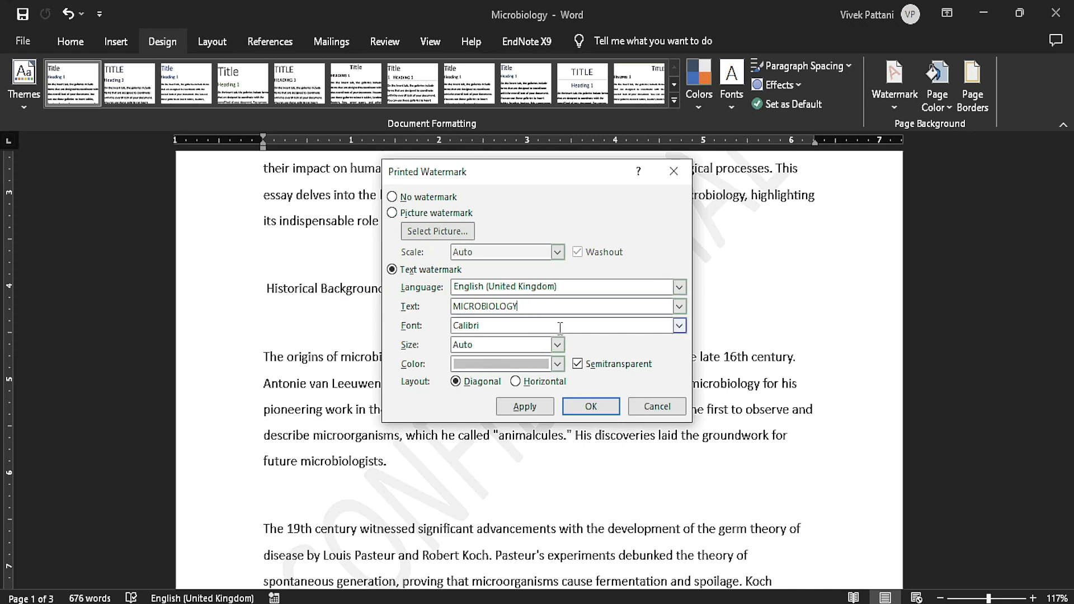
Set the text watermark's font to Comic Sans MS and leave its size on Auto.
left_click(678, 326)
scroll(562, 380, "down", 3)
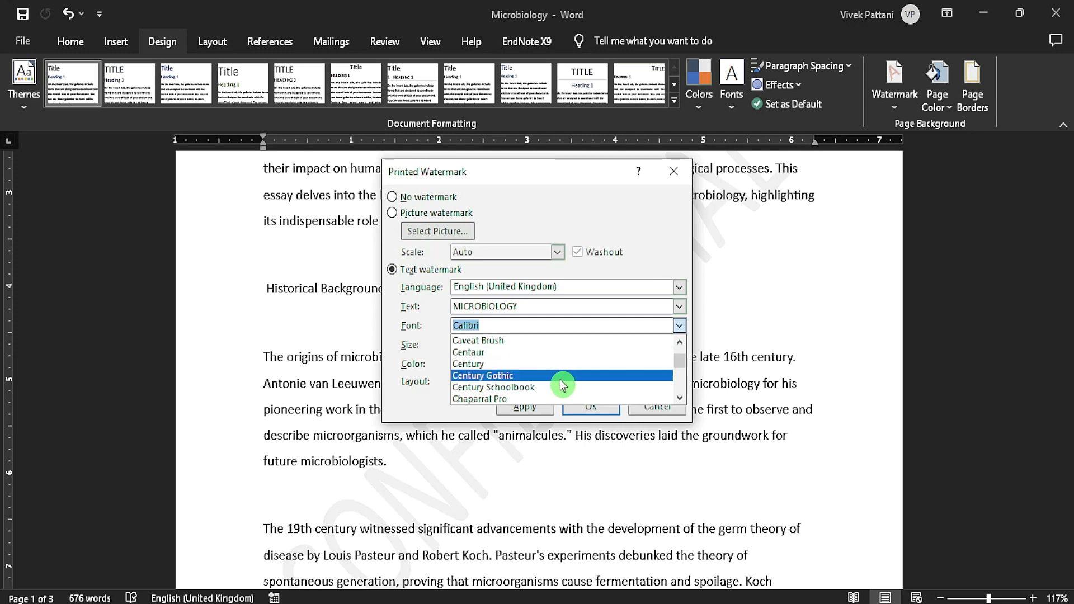
scroll(562, 385, "down", 3)
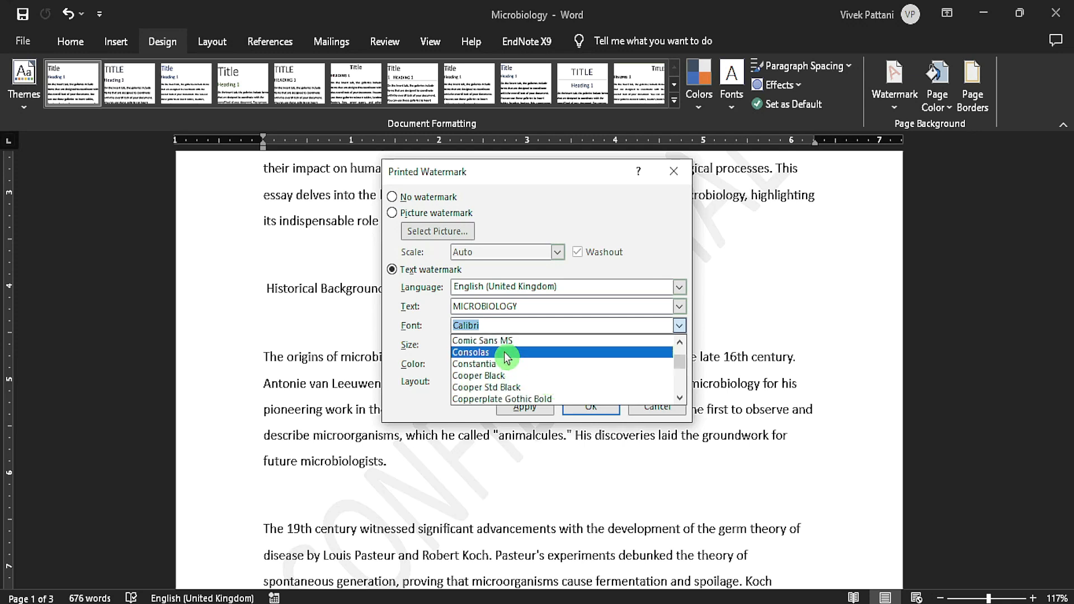
left_click(486, 340)
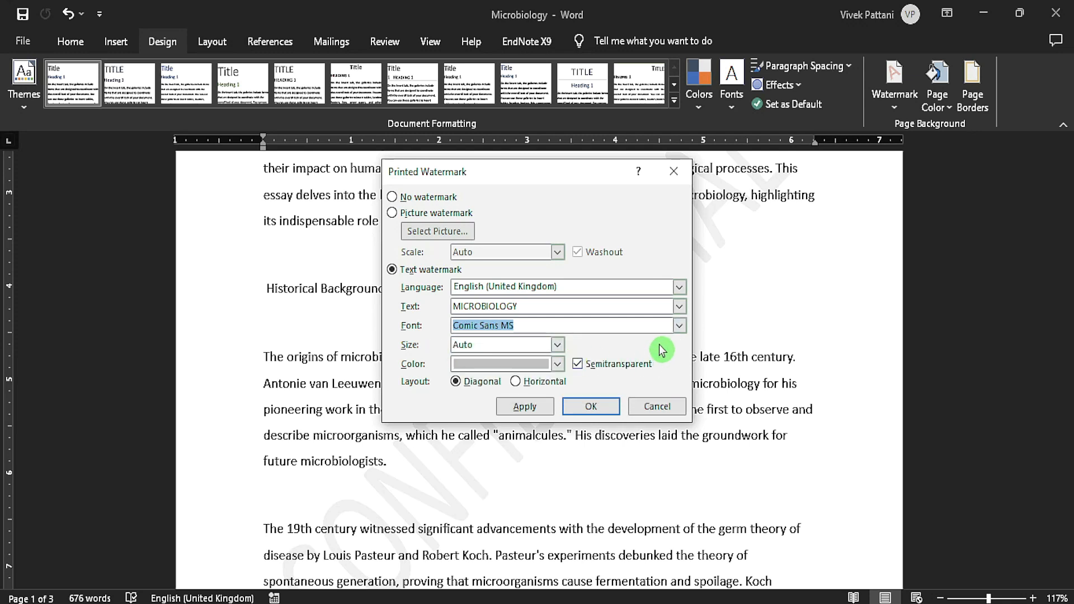
left_click(557, 344)
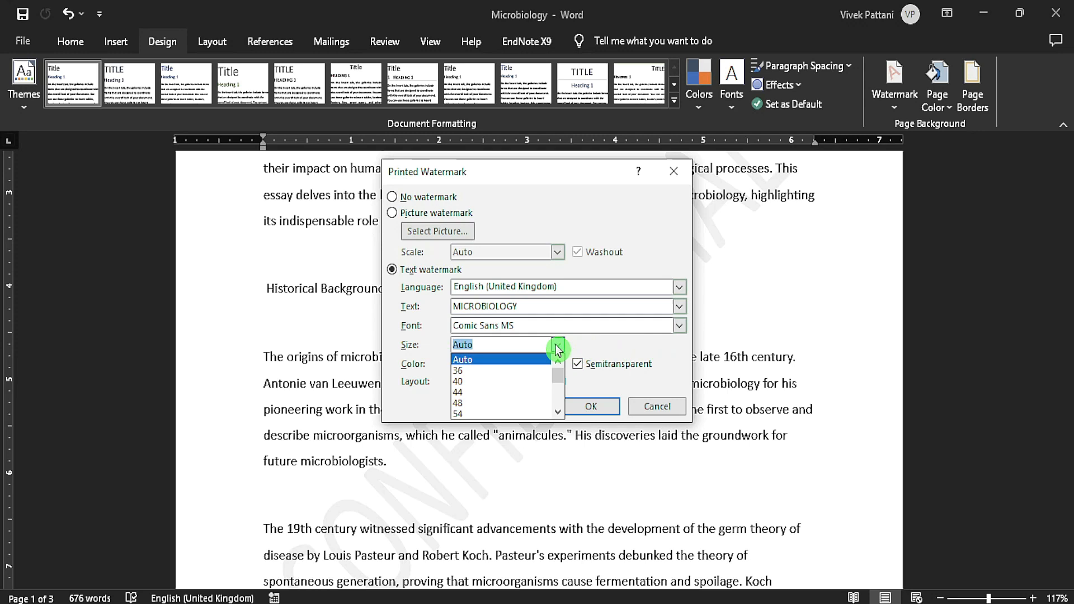
left_click(510, 368)
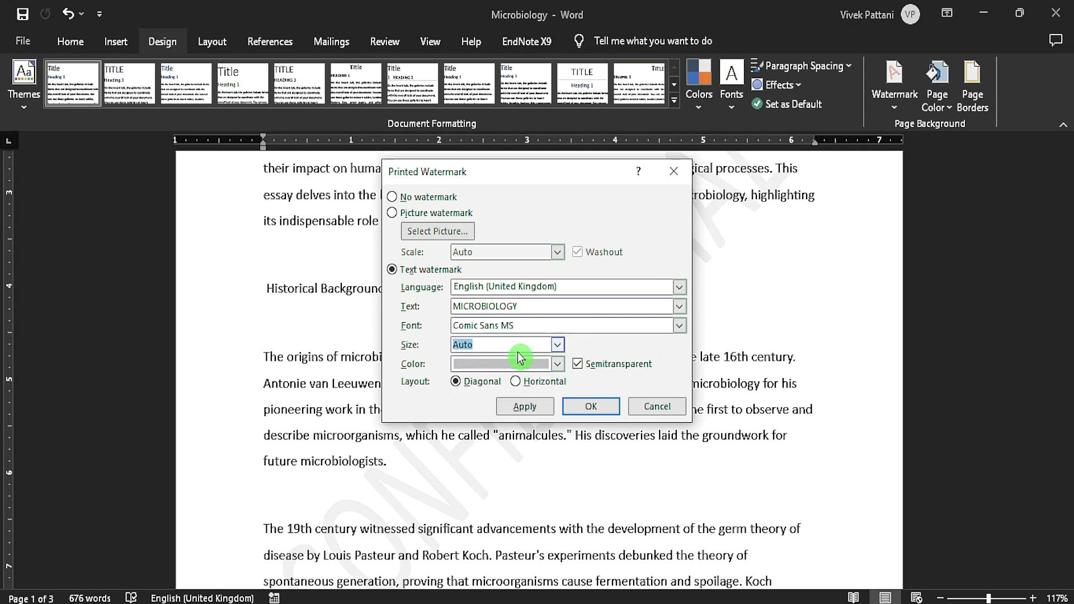
Colour the diagonal watermark Black, Text 1, turn off Semitransparent, apply it and check it on the first page.
left_click(557, 364)
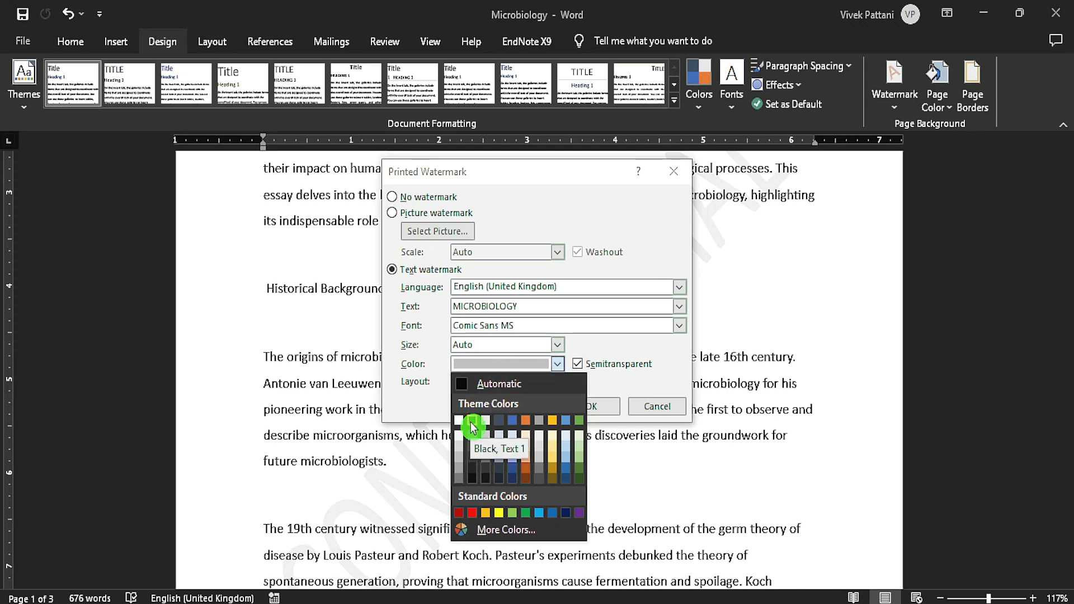
left_click(471, 423)
left_click(578, 365)
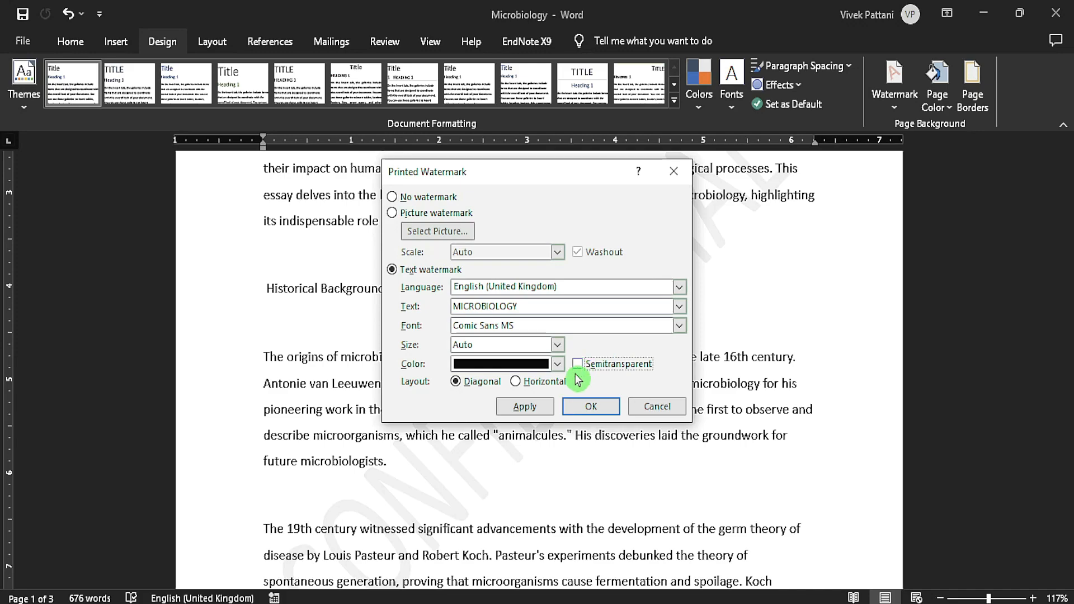
left_click(538, 408)
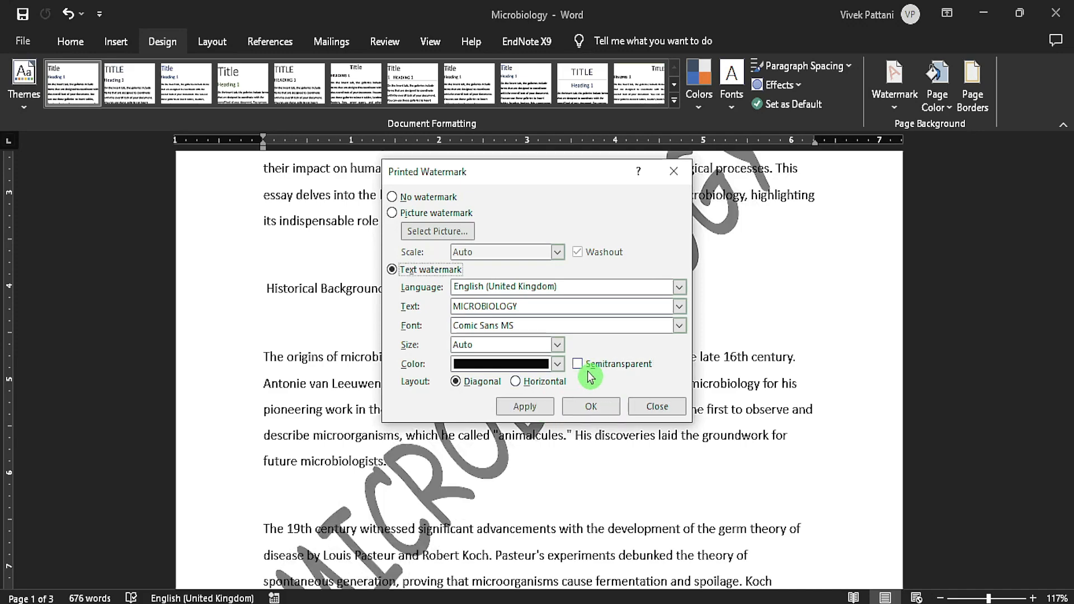
left_click(655, 412)
scroll(651, 409, "down", 3)
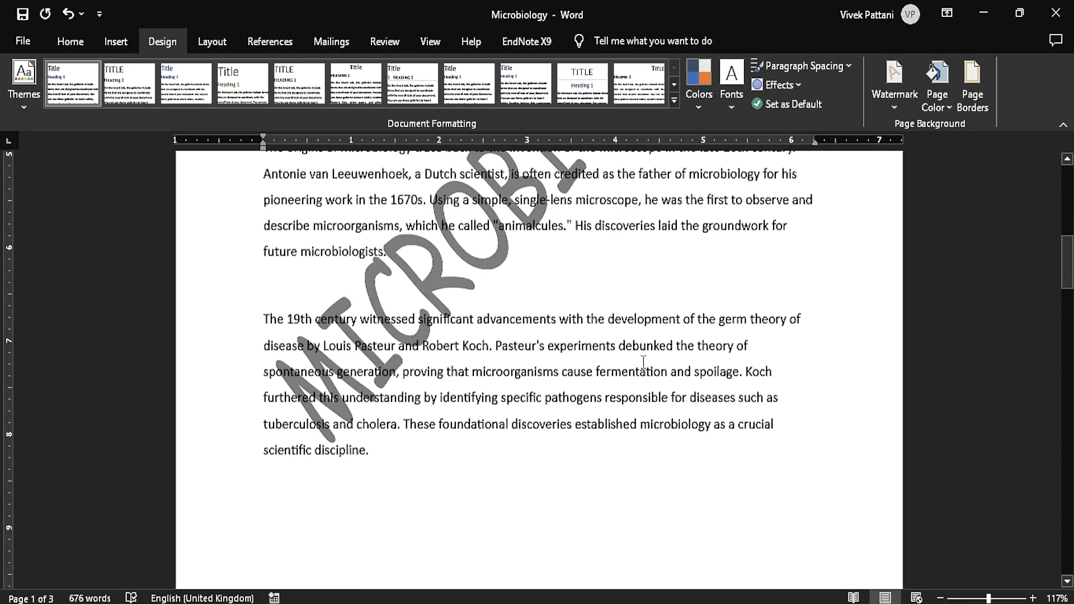
scroll(626, 422, "up", 5)
scroll(625, 421, "down", 3)
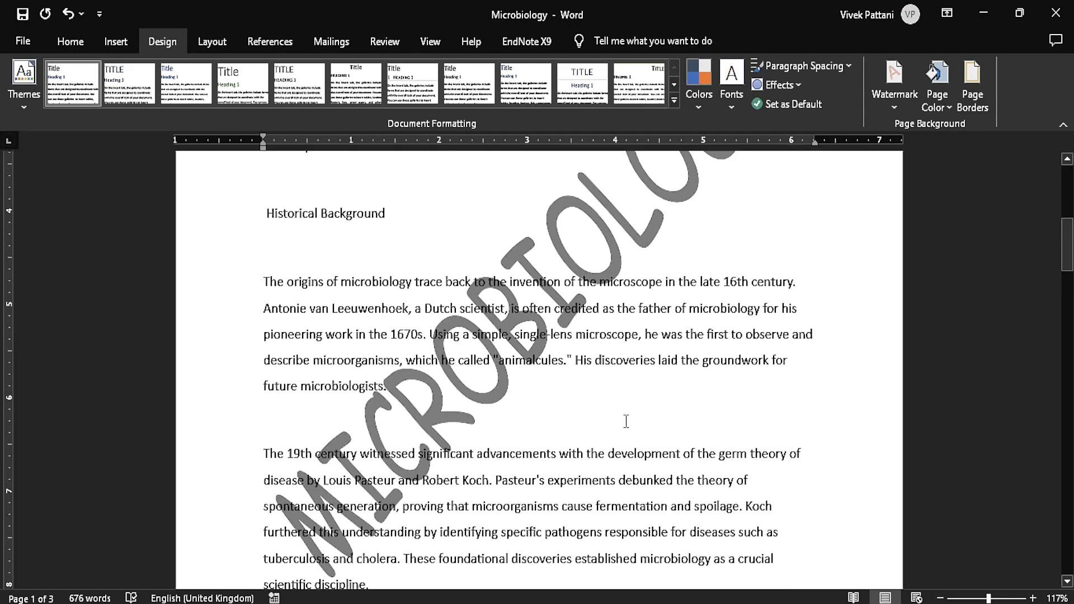
Make the MICROBIOLOGY watermark black and semitransparent, and check it on the first page.
left_click(892, 99)
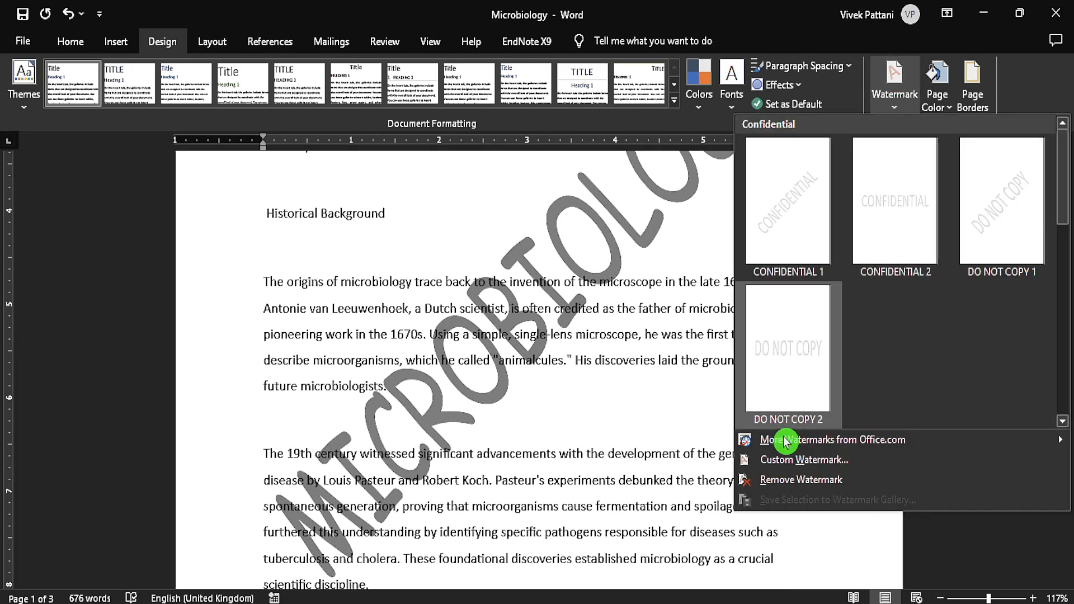
left_click(796, 463)
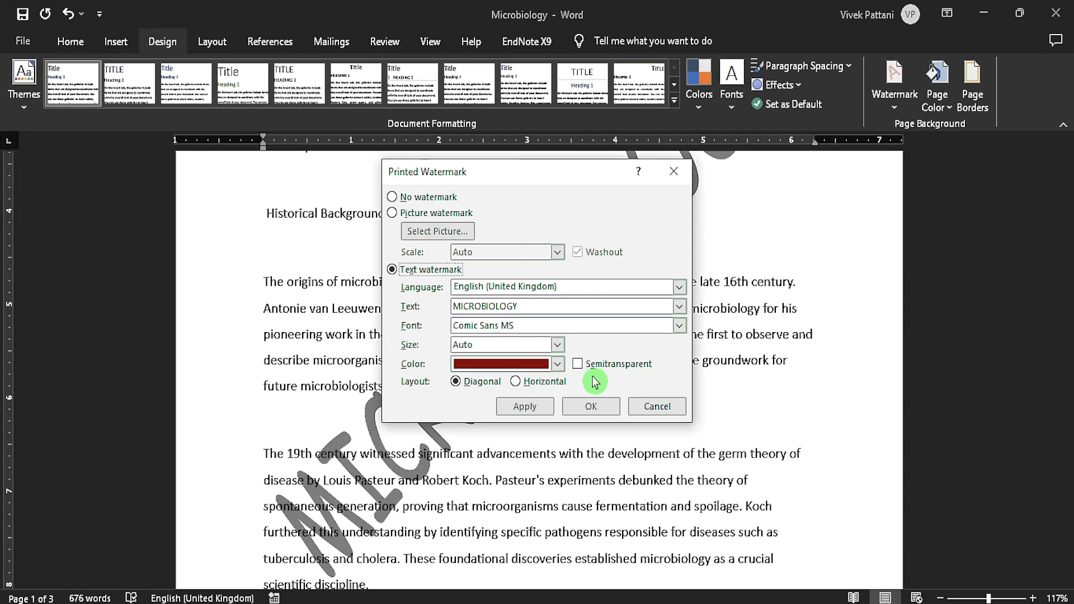
left_click(560, 366)
left_click(474, 424)
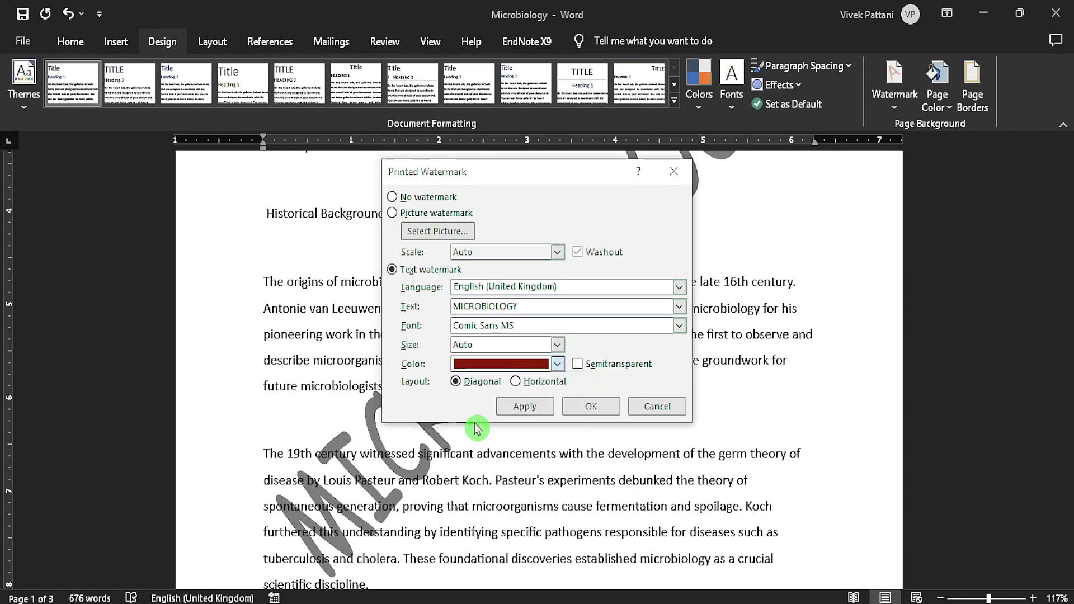
left_click(580, 367)
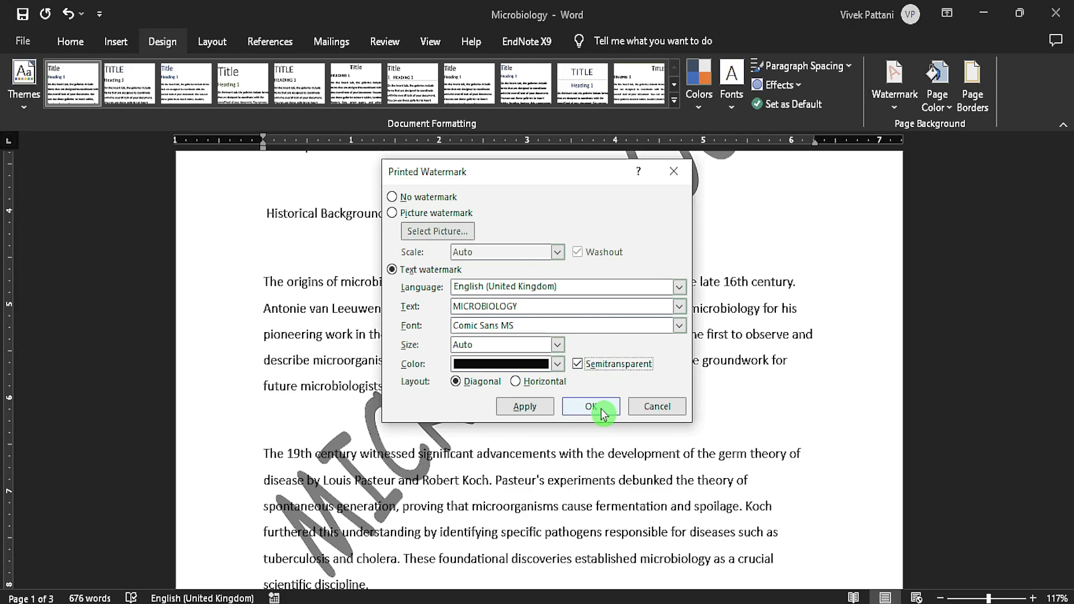
left_click(603, 414)
scroll(602, 408, "down", 3)
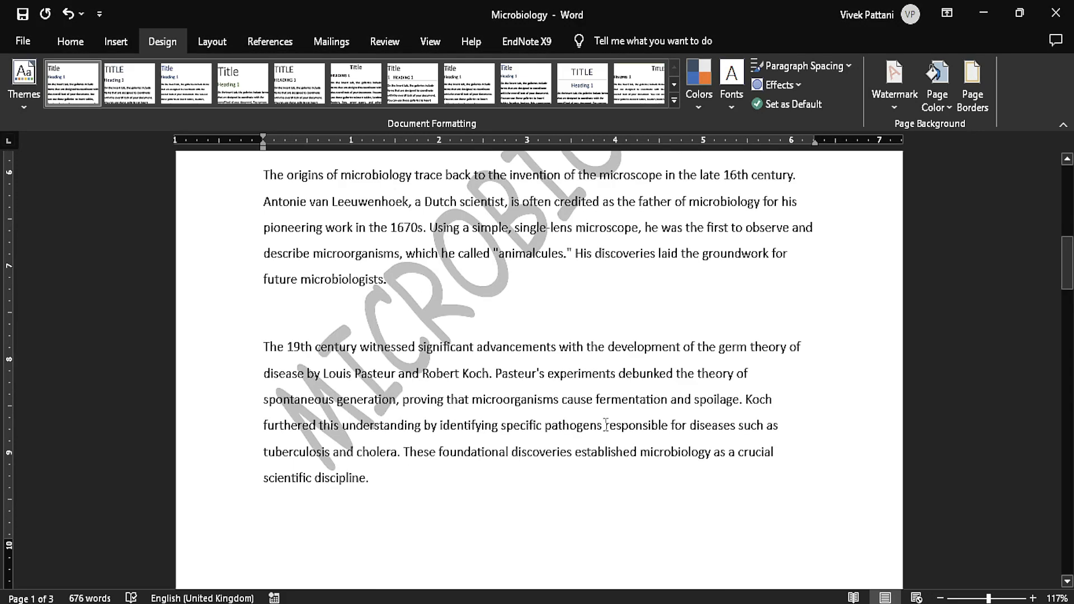
scroll(625, 464, "up", 5)
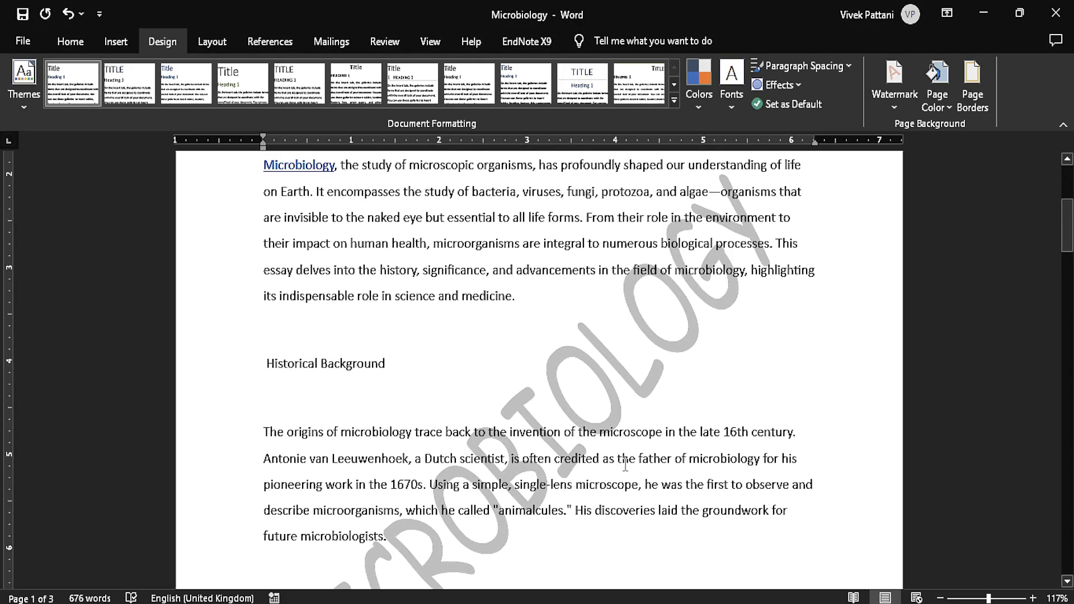
scroll(625, 465, "down", 5)
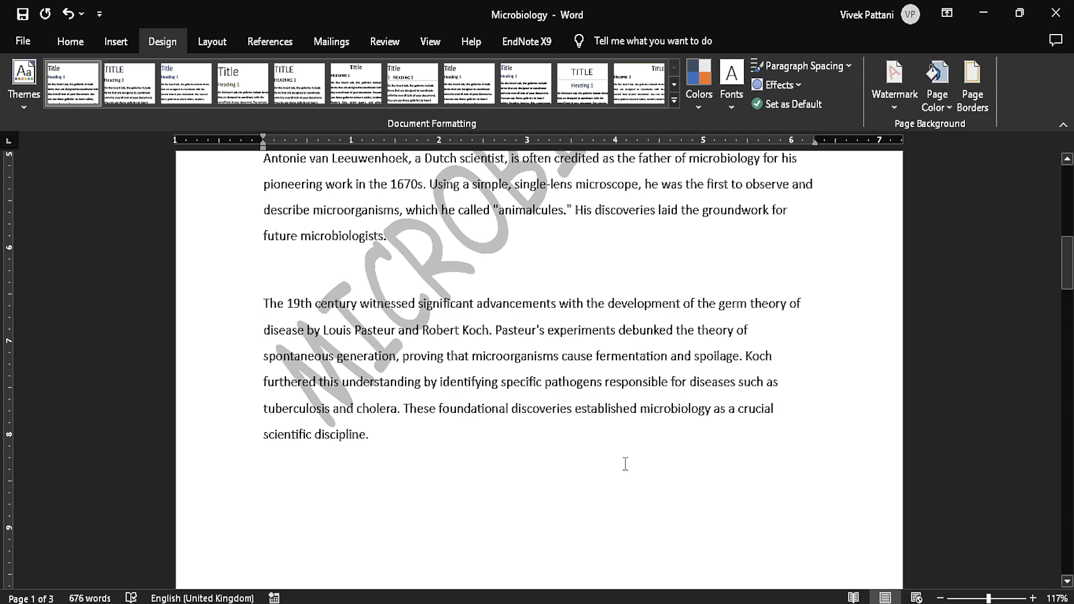
scroll(625, 464, "up", 4)
Apply a horizontal layout to the MICROBIOLOGY watermark with black as its colour.
left_click(893, 115)
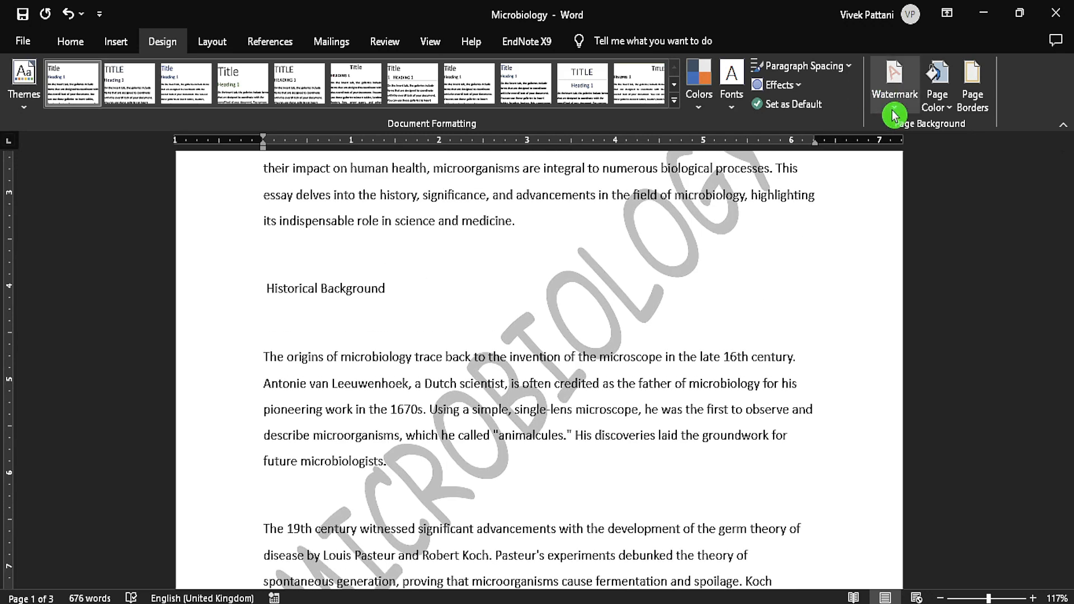
left_click(893, 110)
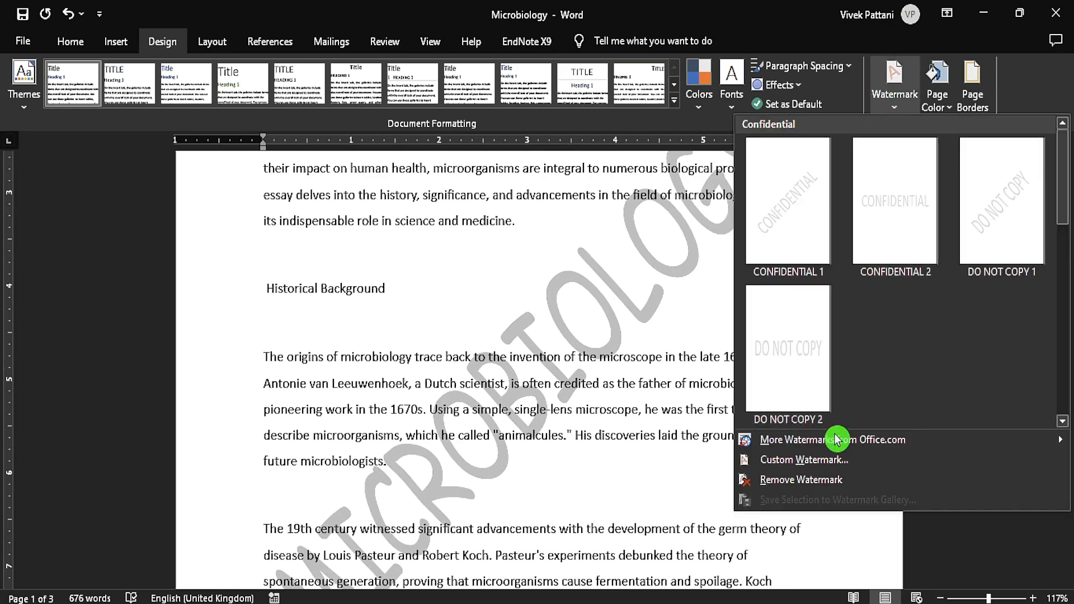
left_click(834, 462)
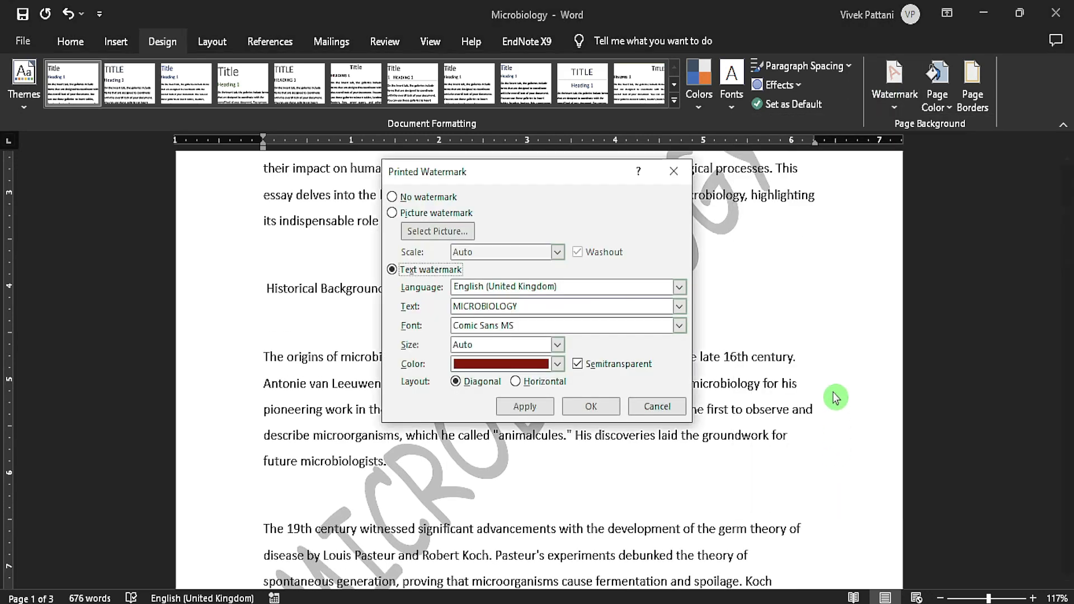
left_click(555, 364)
left_click(473, 421)
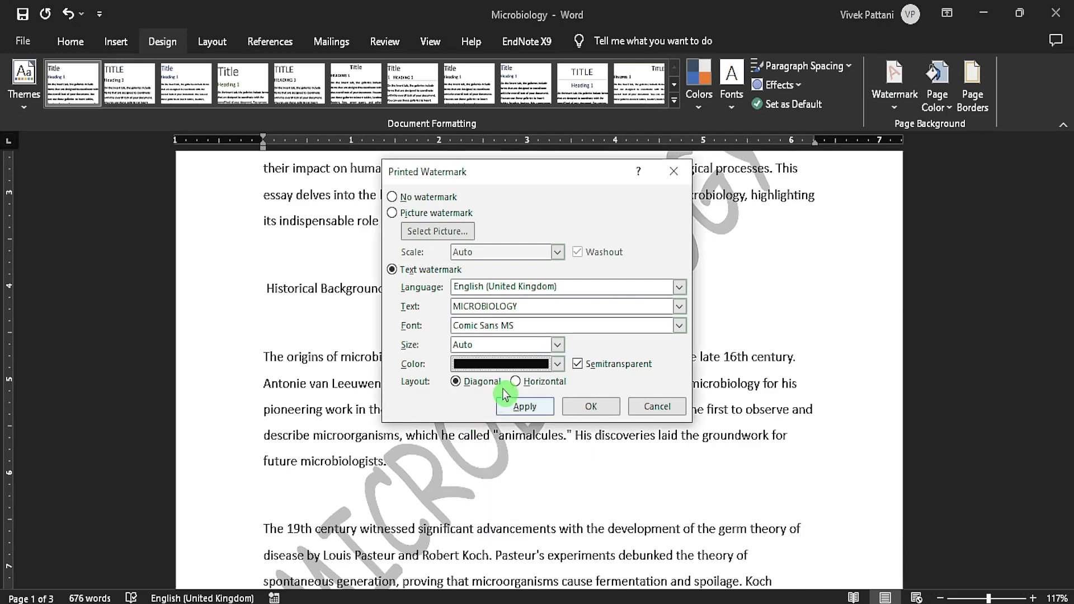
left_click(515, 383)
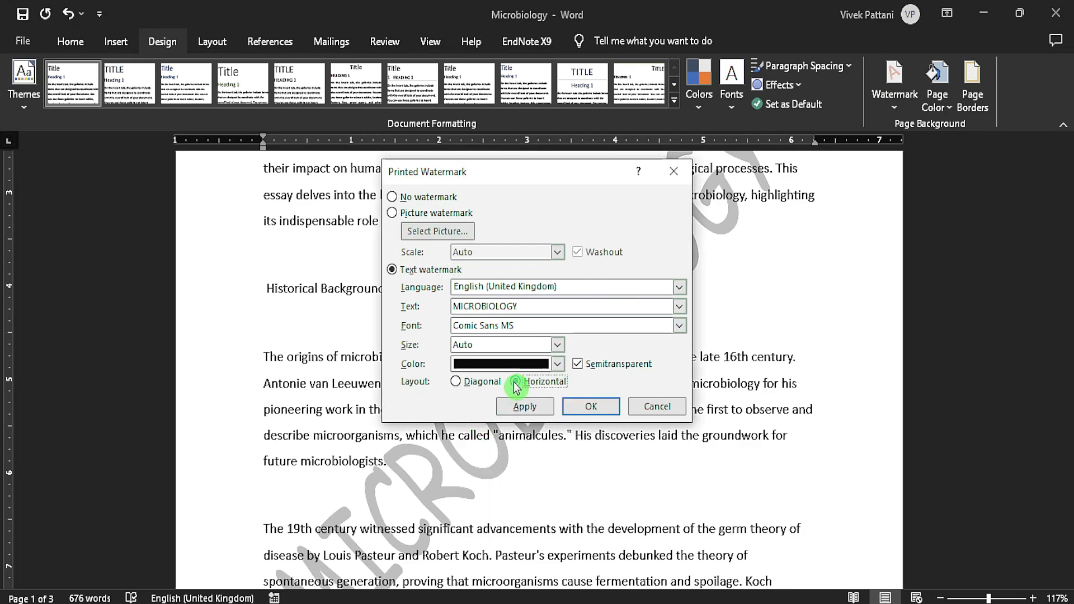
left_click(533, 413)
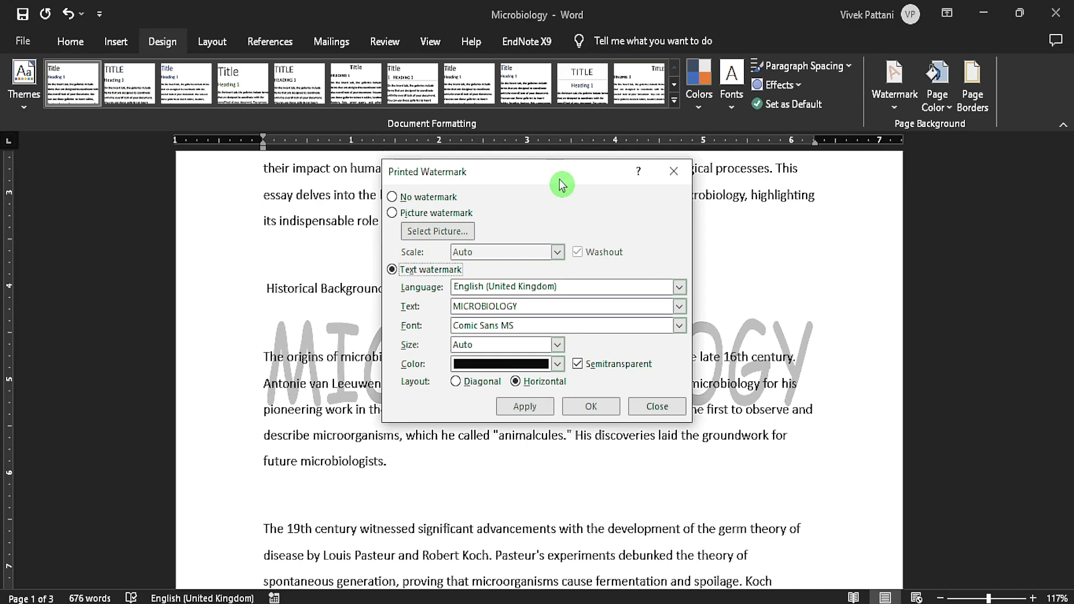
left_click_drag(560, 181, 596, 166)
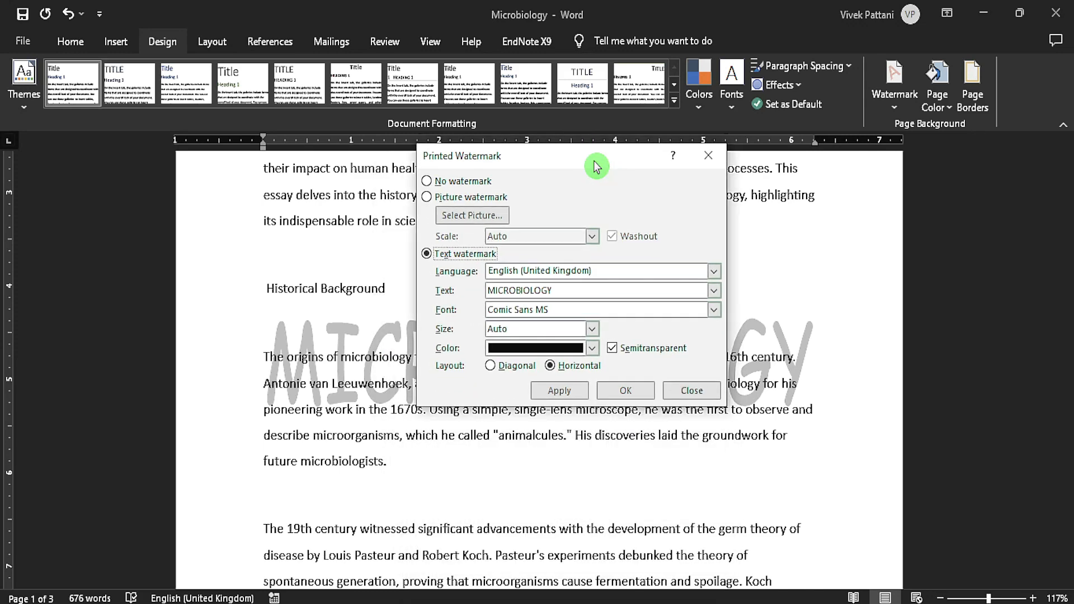
Replace the text watermark with a picture watermark using the word PNG file from Downloads, and check it on the first page.
left_click(427, 198)
left_click(480, 219)
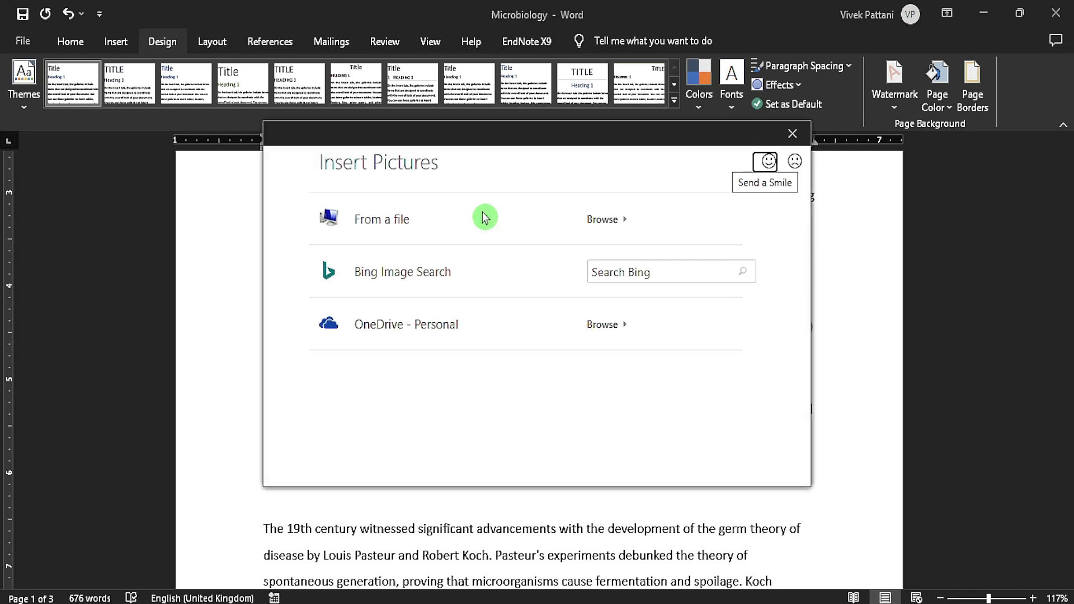
left_click(620, 221)
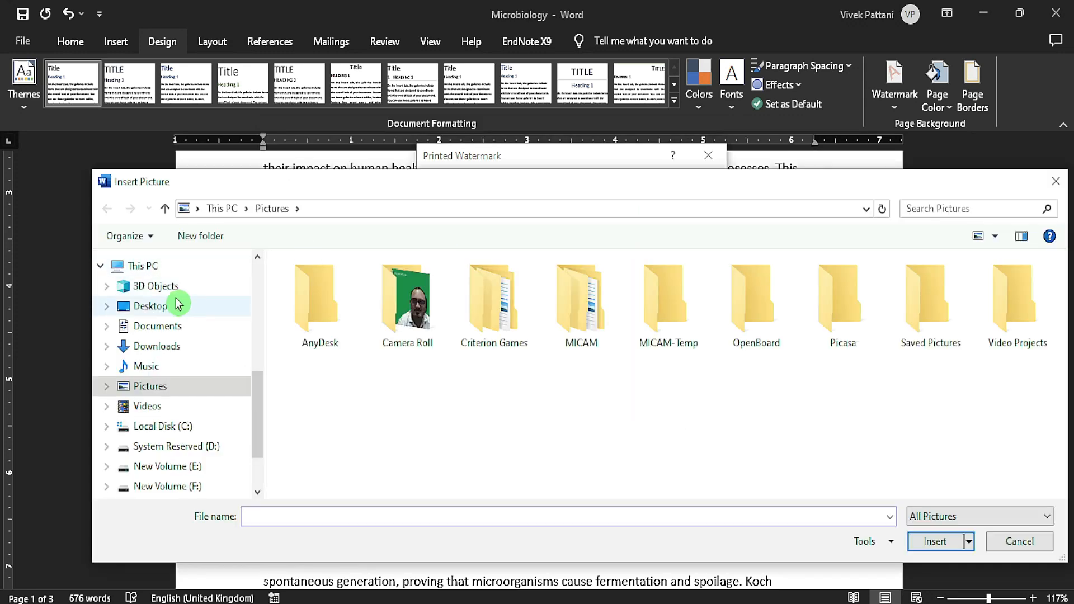
scroll(173, 308, "up", 6)
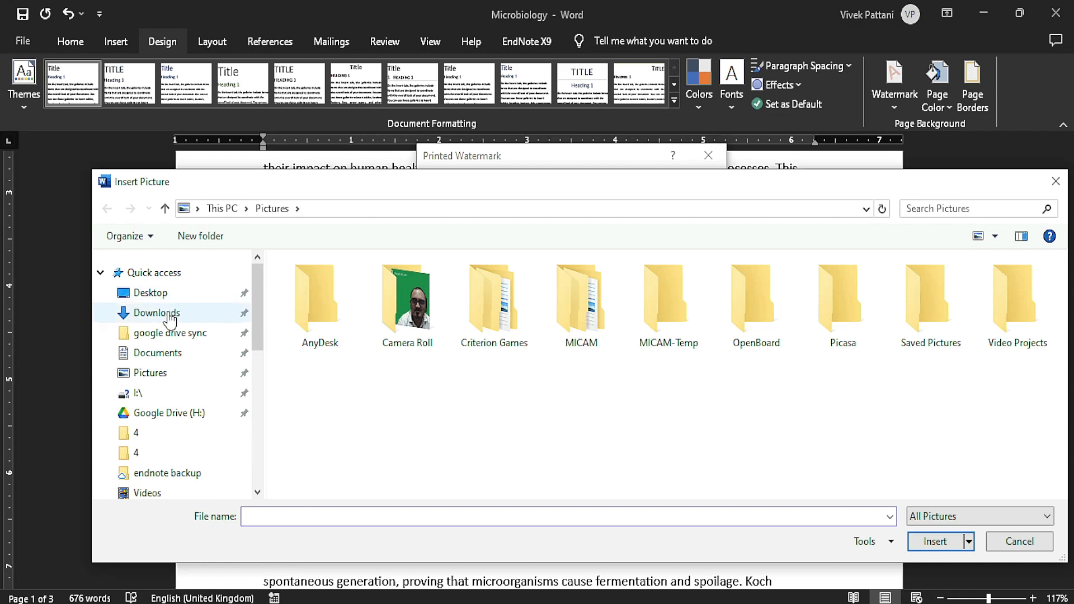
left_click(171, 320)
left_click(342, 332)
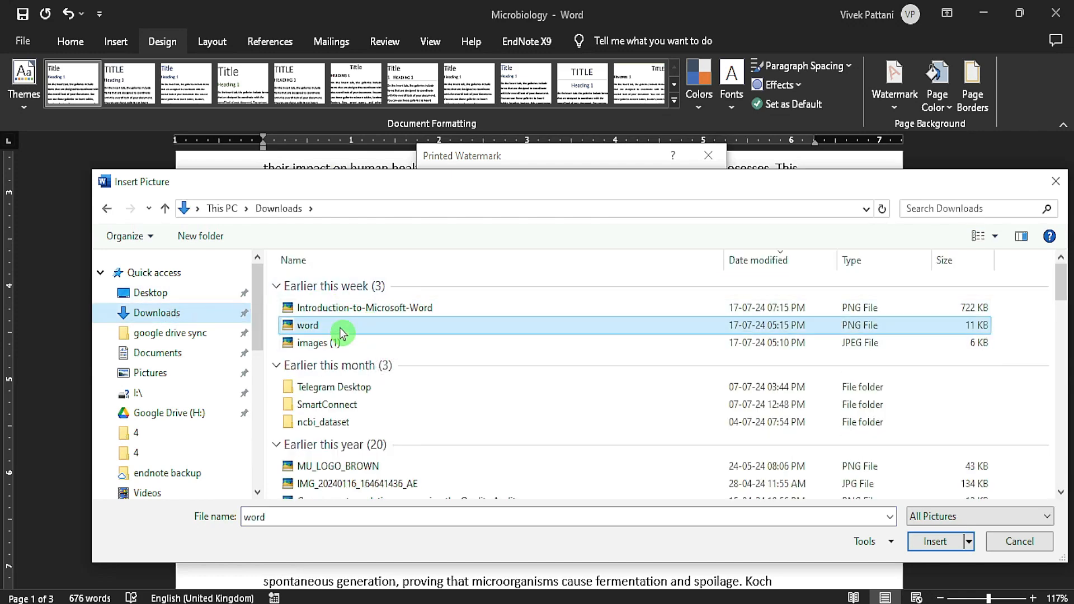
left_click(933, 540)
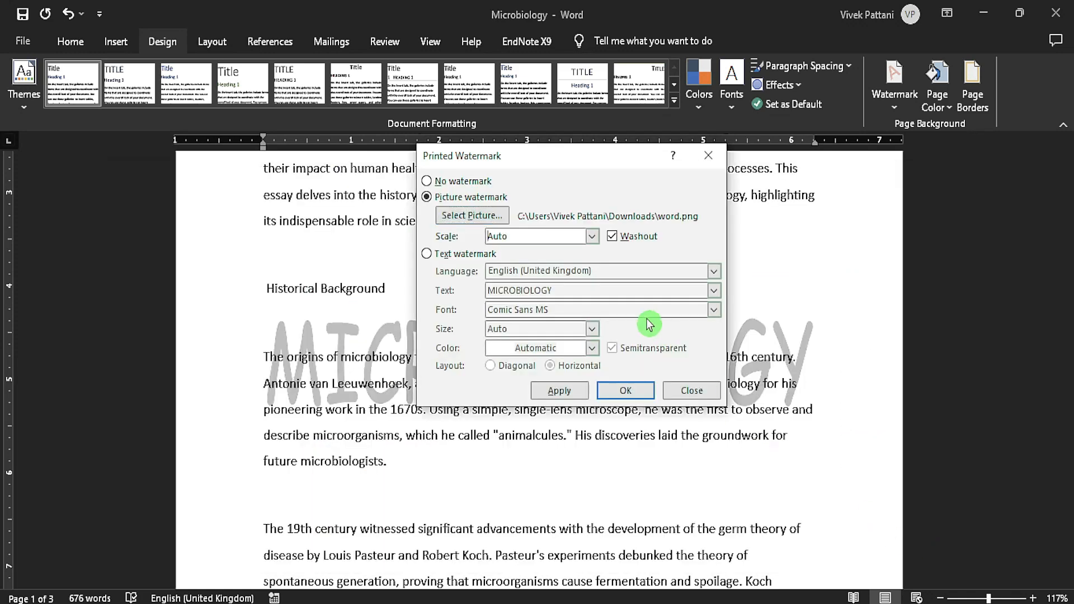
left_click(626, 391)
scroll(639, 372, "up", 5)
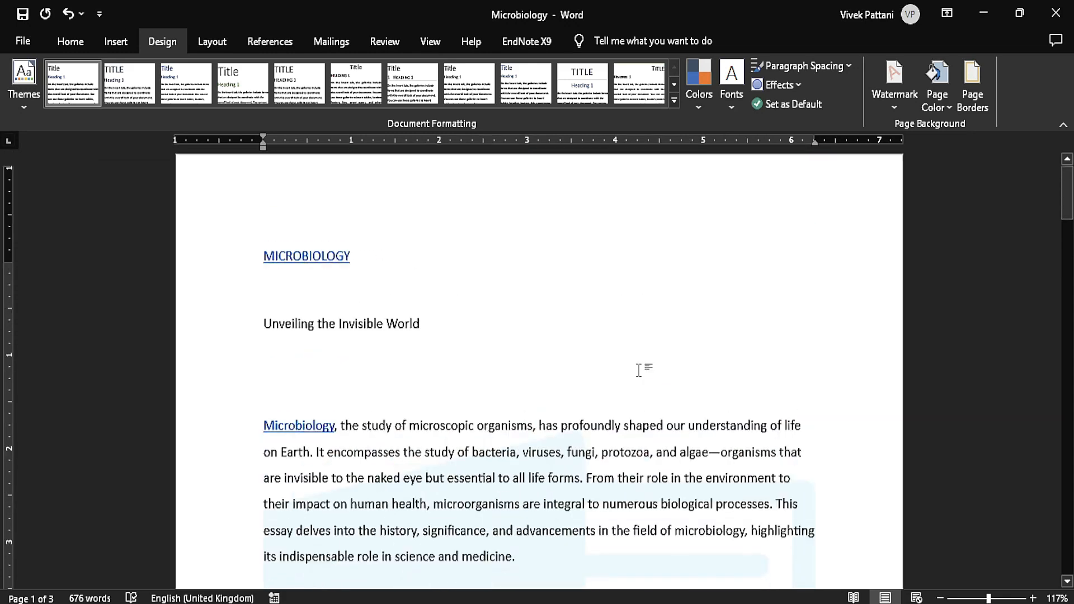
Turn off Washout for the picture watermark and check how it looks on the first page.
scroll(640, 367, "down", 4)
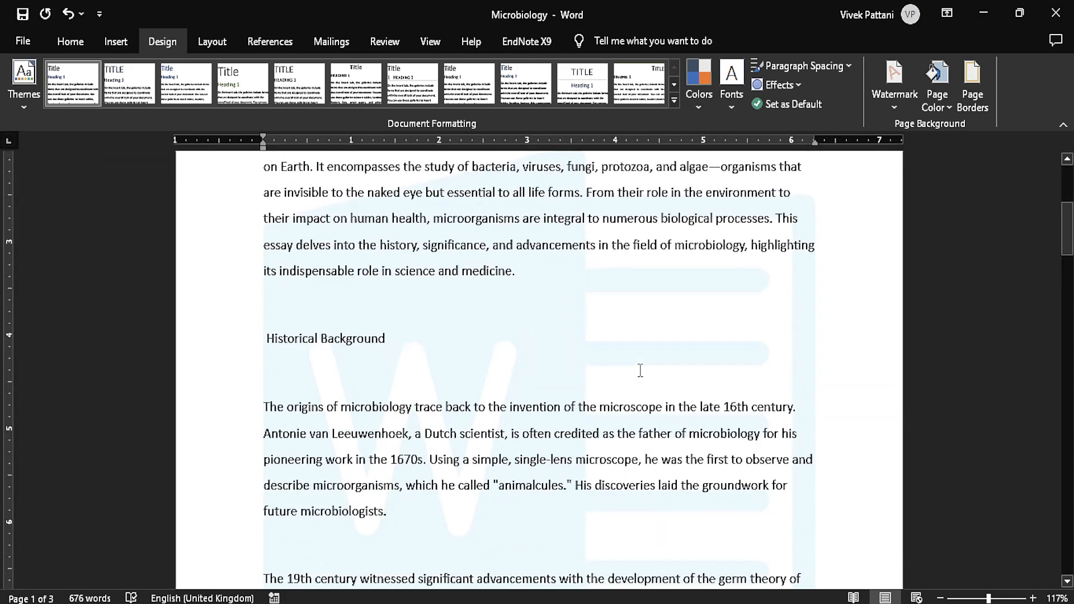
left_click(894, 109)
left_click(804, 459)
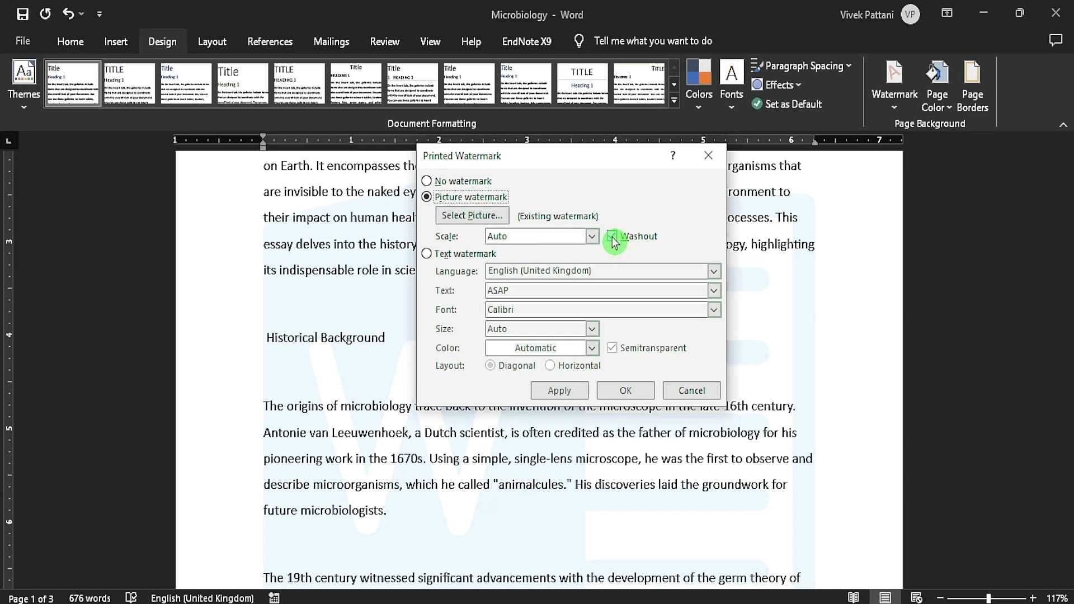
left_click(612, 237)
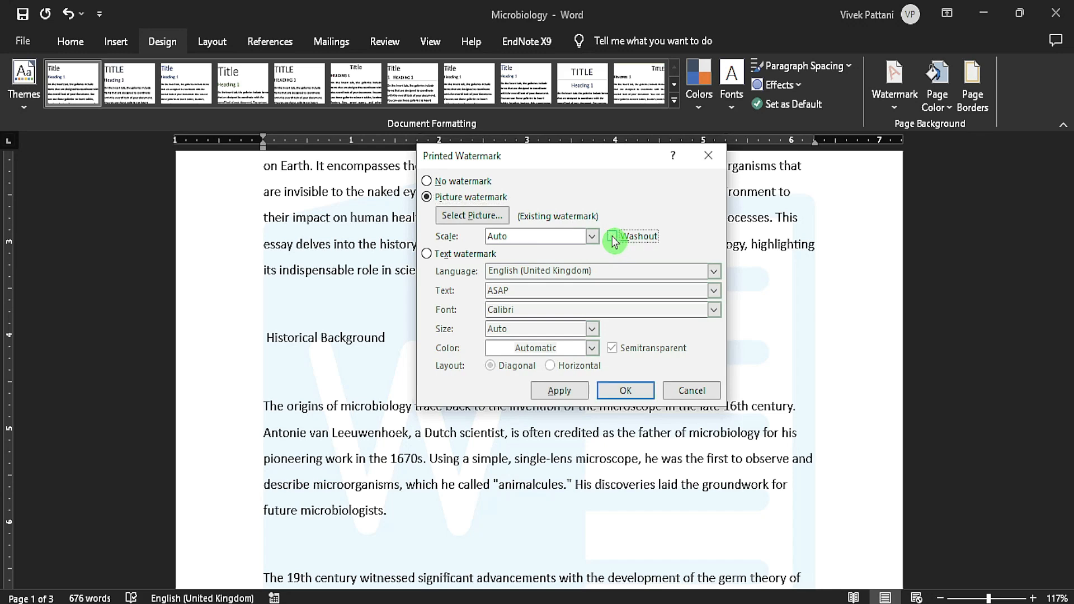
left_click(621, 387)
scroll(666, 393, "down", 3)
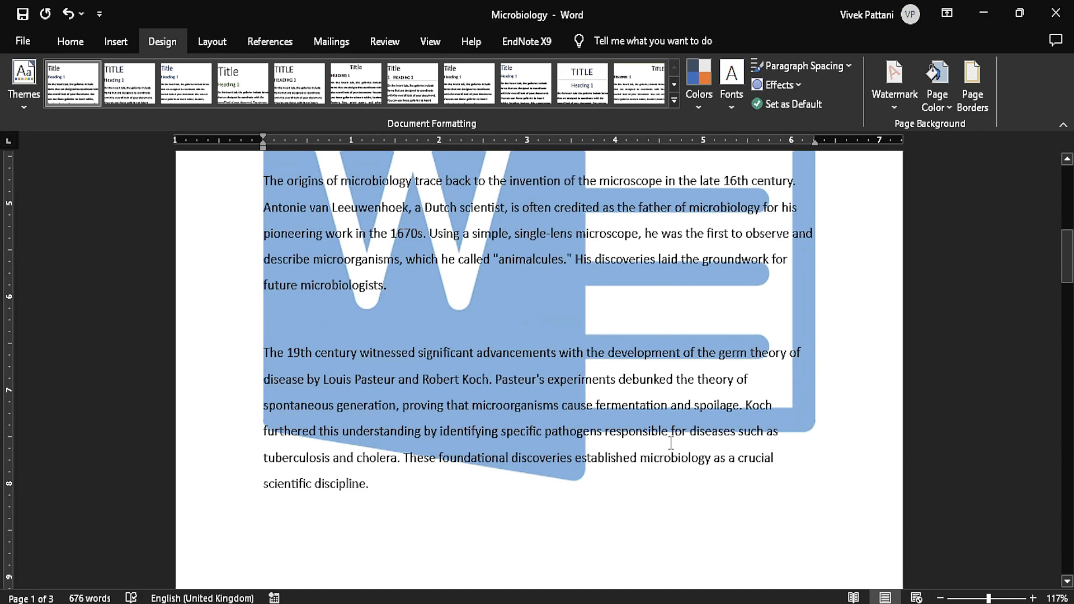
scroll(670, 442, "up", 8)
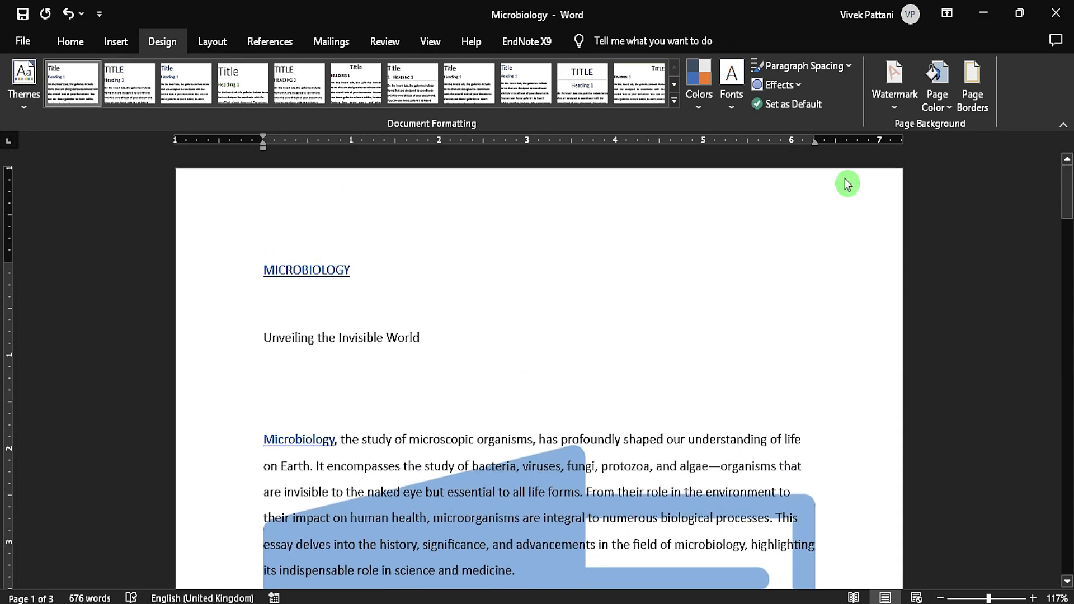
Remove the picture watermark from the document.
left_click(891, 109)
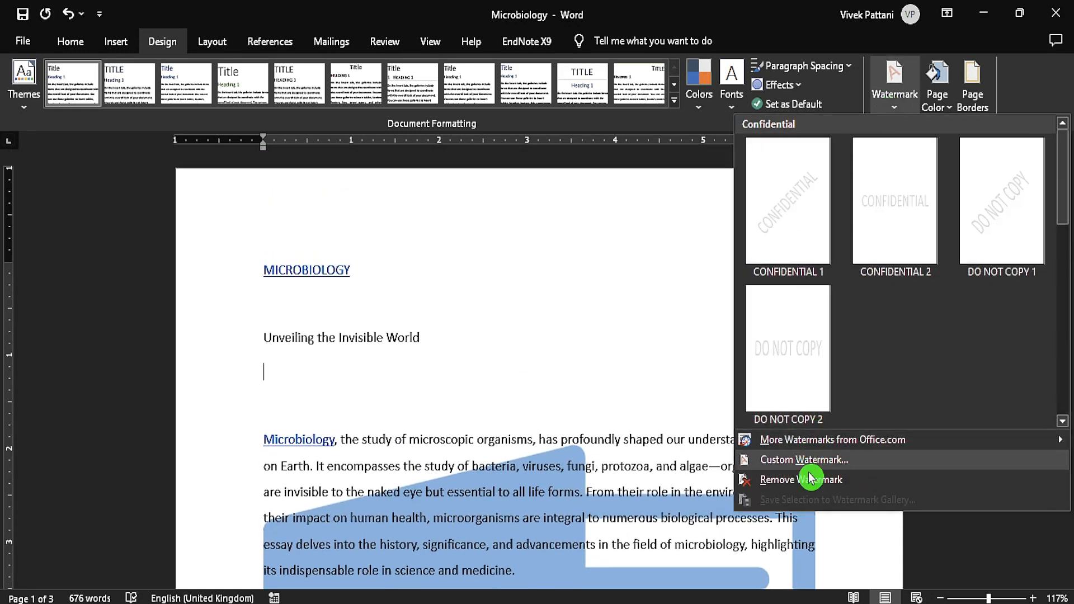
left_click(811, 479)
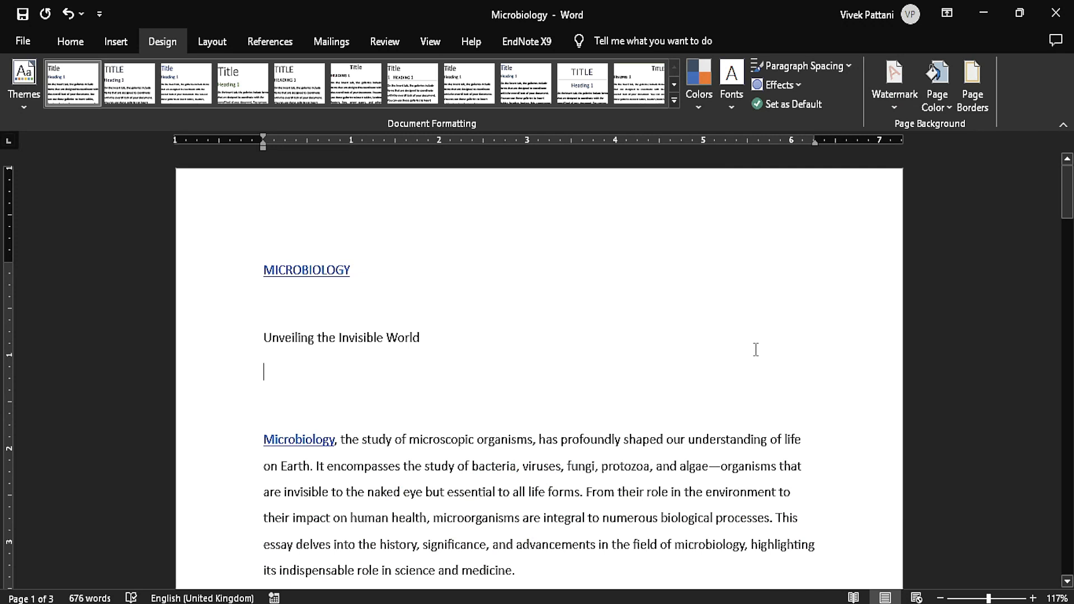
Fill the page background with a horizontal two-colour gradient from white to black and check it on the pages.
left_click(940, 108)
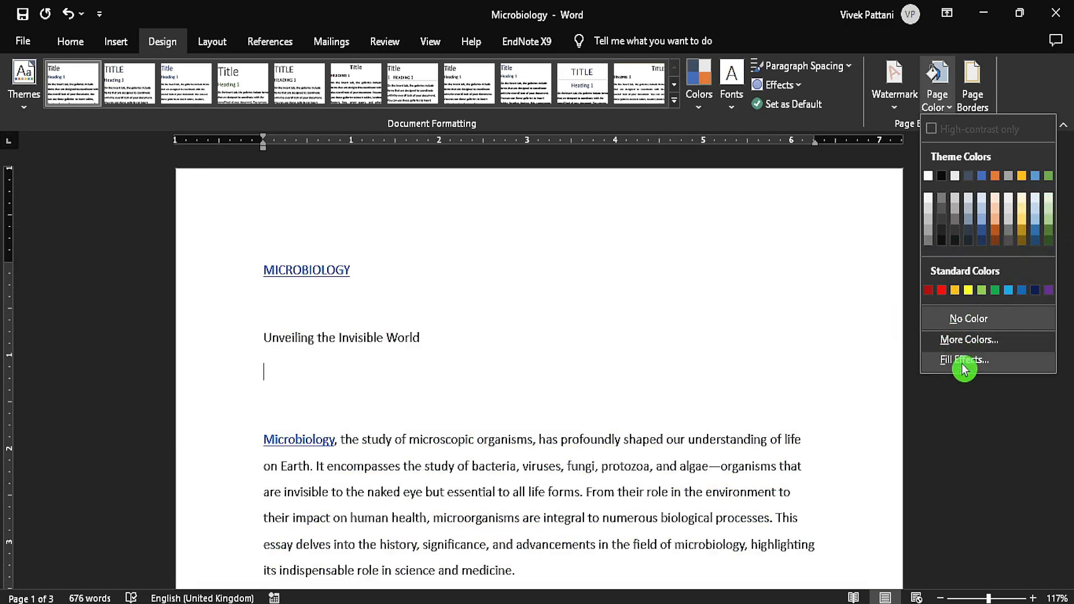
left_click(964, 363)
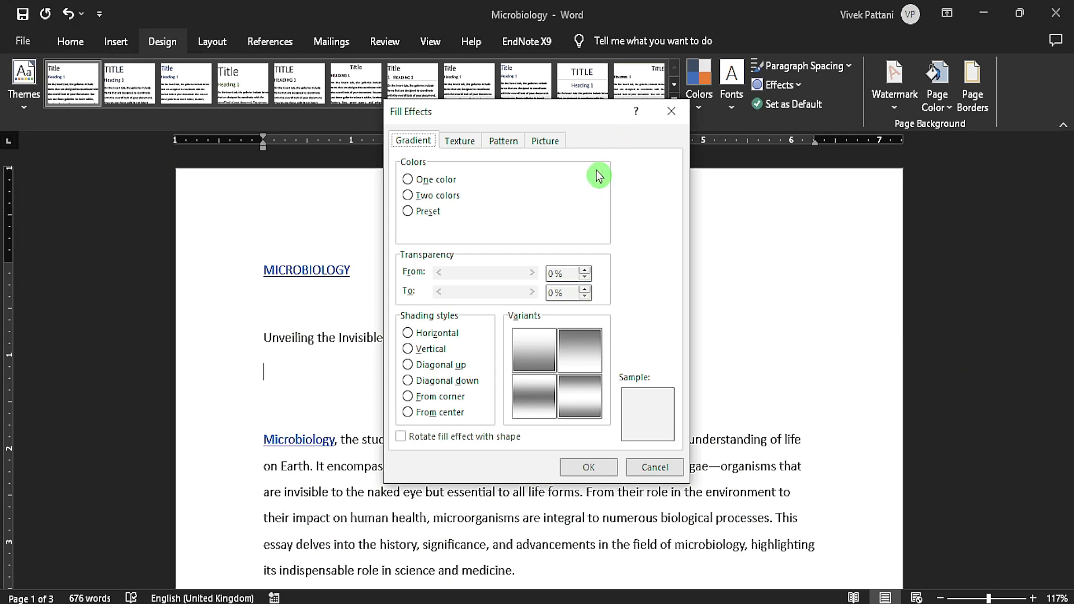
left_click(407, 199)
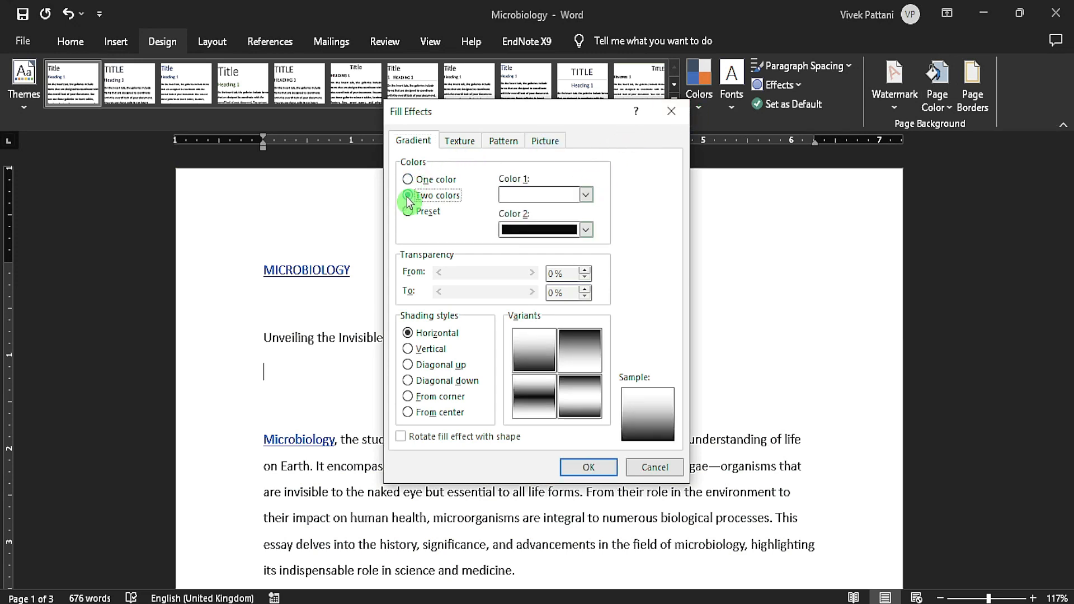
left_click(584, 467)
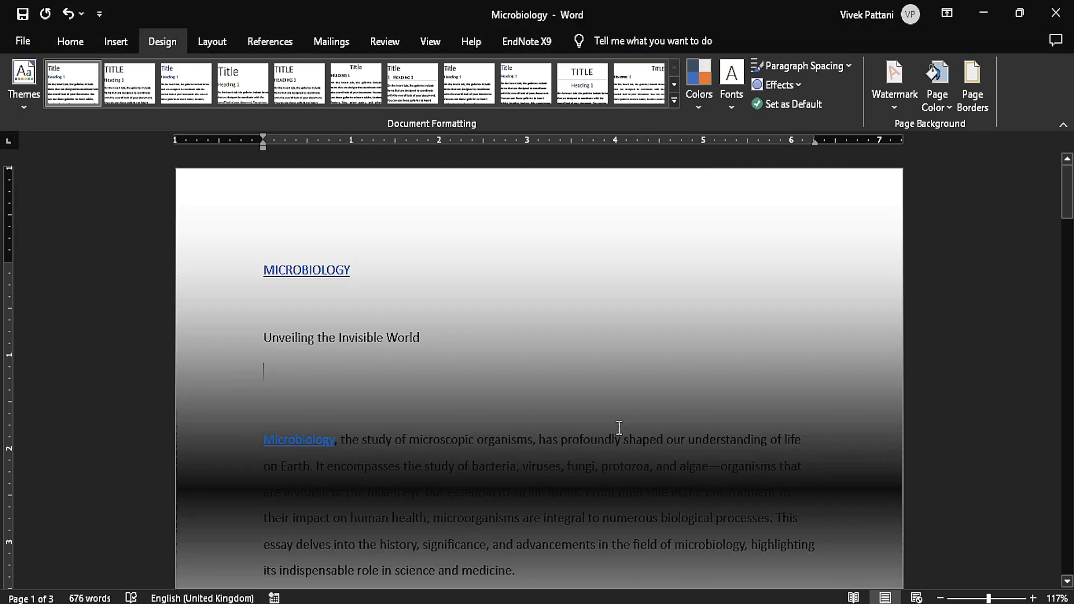
scroll(618, 427, "down", 4)
scroll(618, 418, "down", 6)
scroll(619, 419, "up", 10)
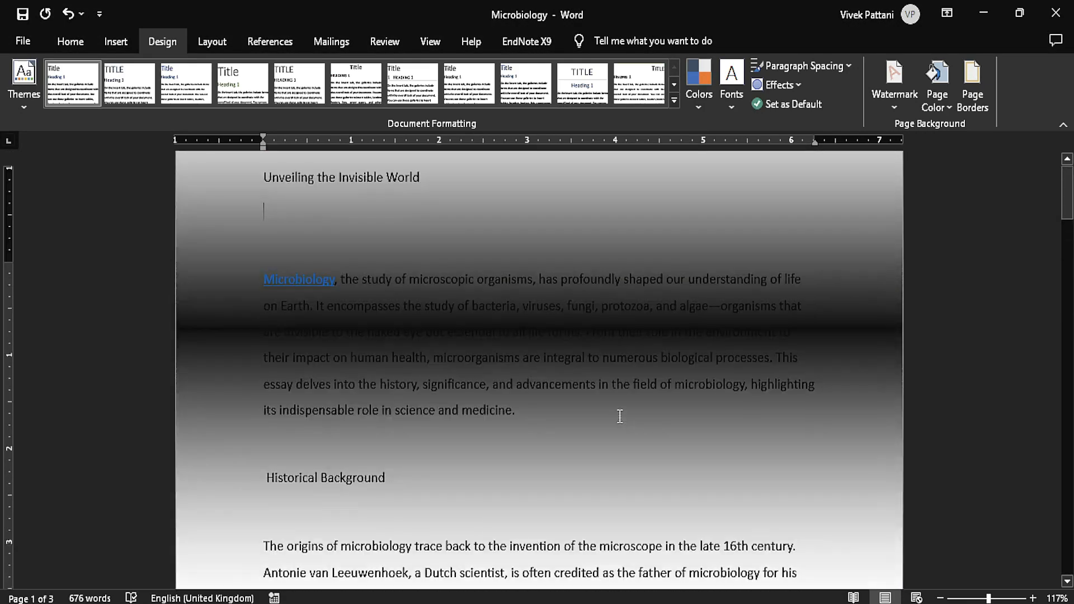
Examine the Texture, Pattern and Picture fill effects for the page background, previewing the Papyrus texture, and leave without applying any.
left_click(972, 95)
left_click(945, 101)
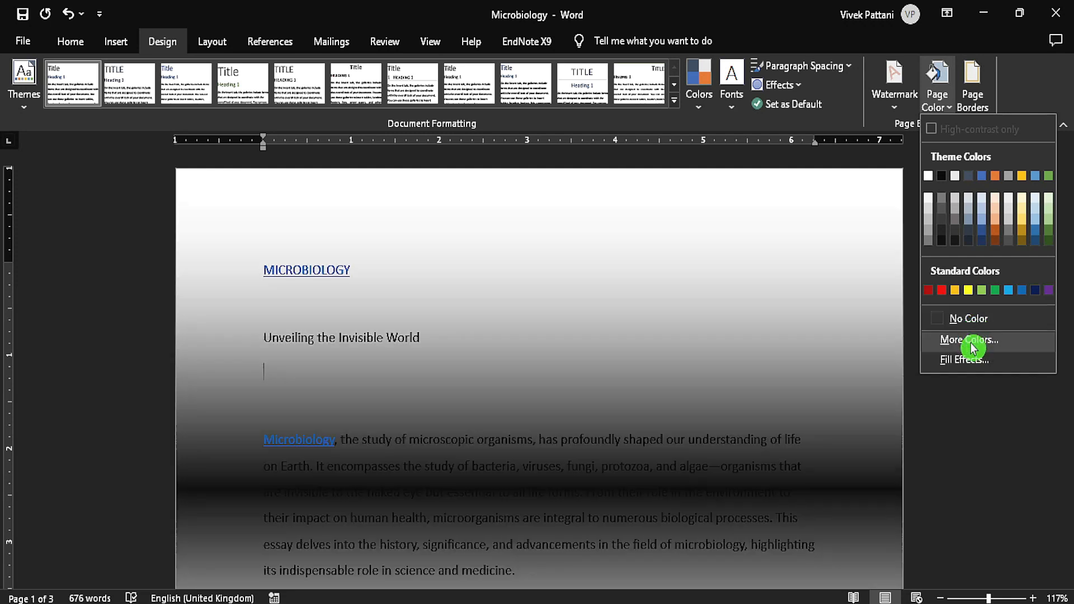
left_click(966, 360)
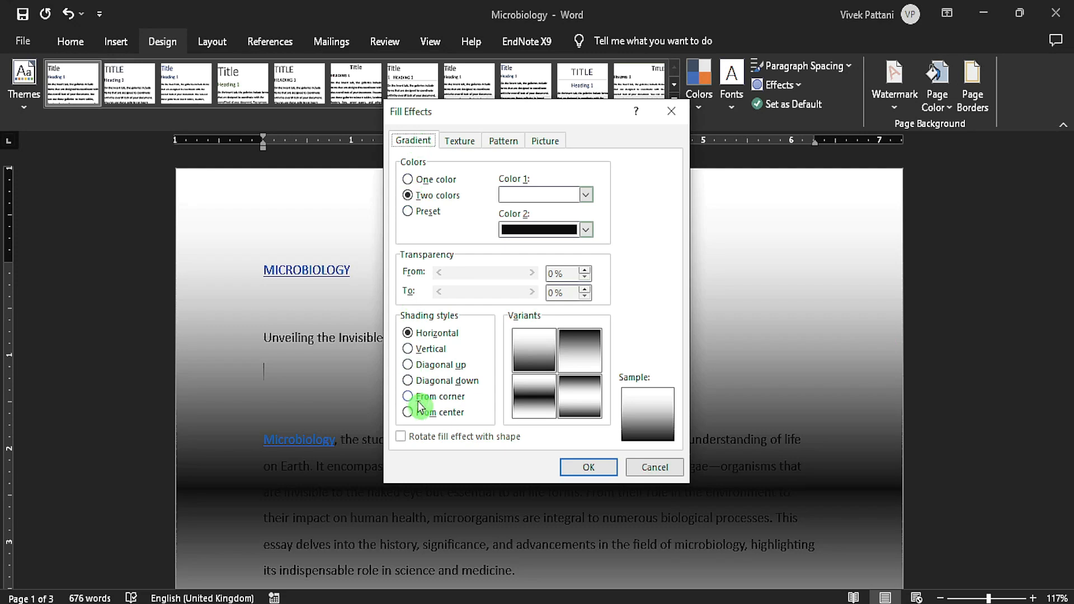
left_click(465, 150)
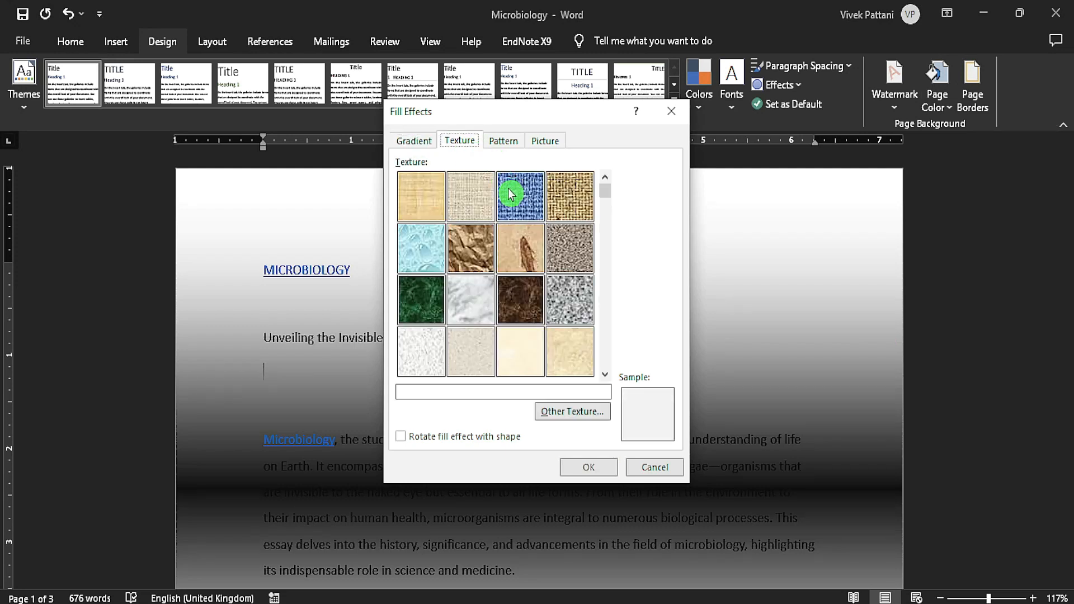
left_click(420, 209)
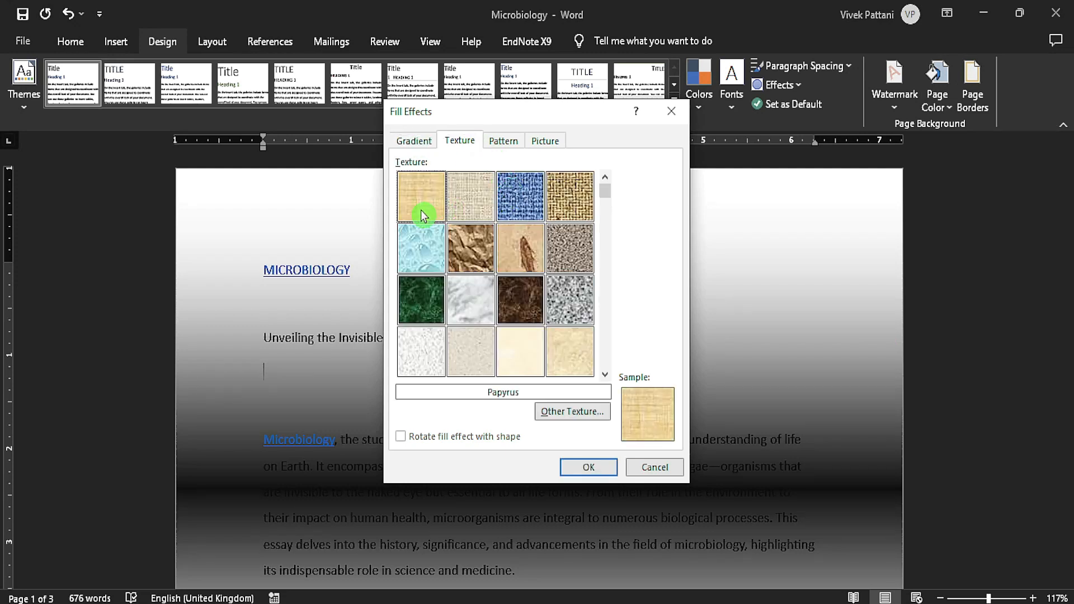
left_click(514, 146)
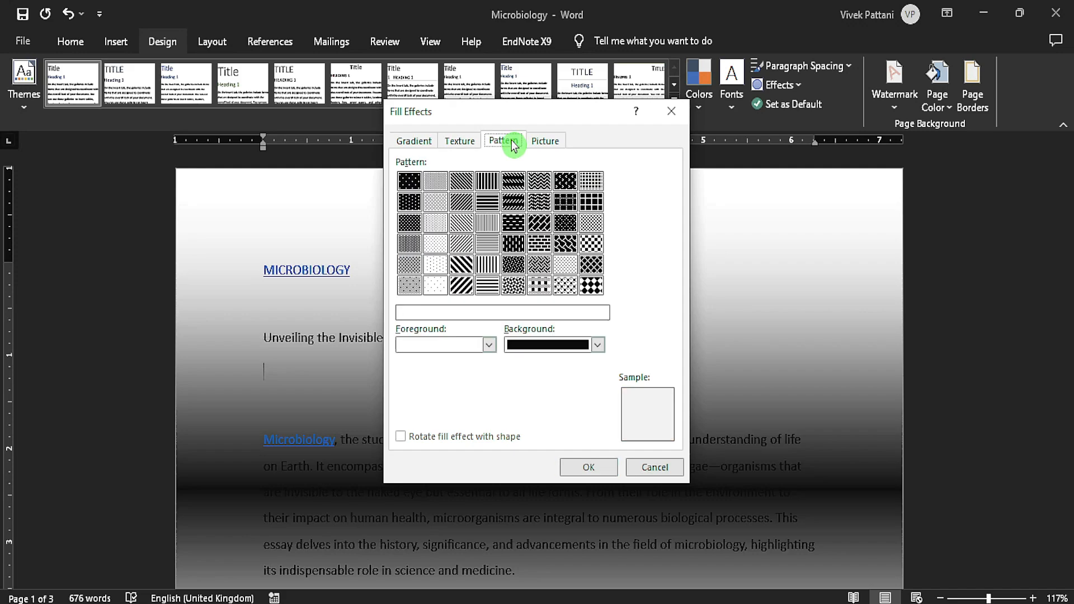
left_click(549, 144)
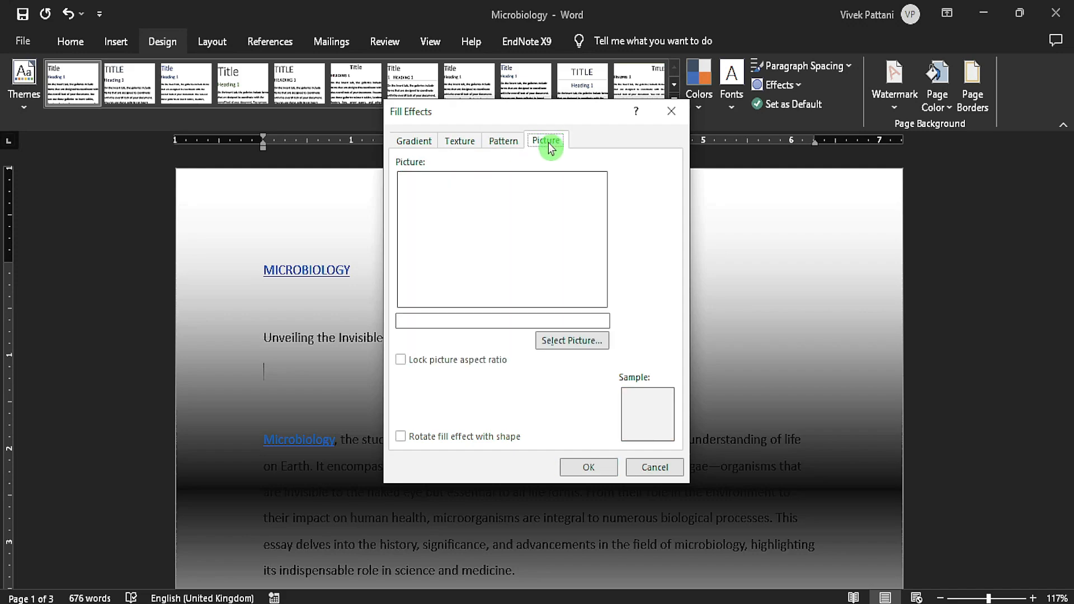
left_click(655, 466)
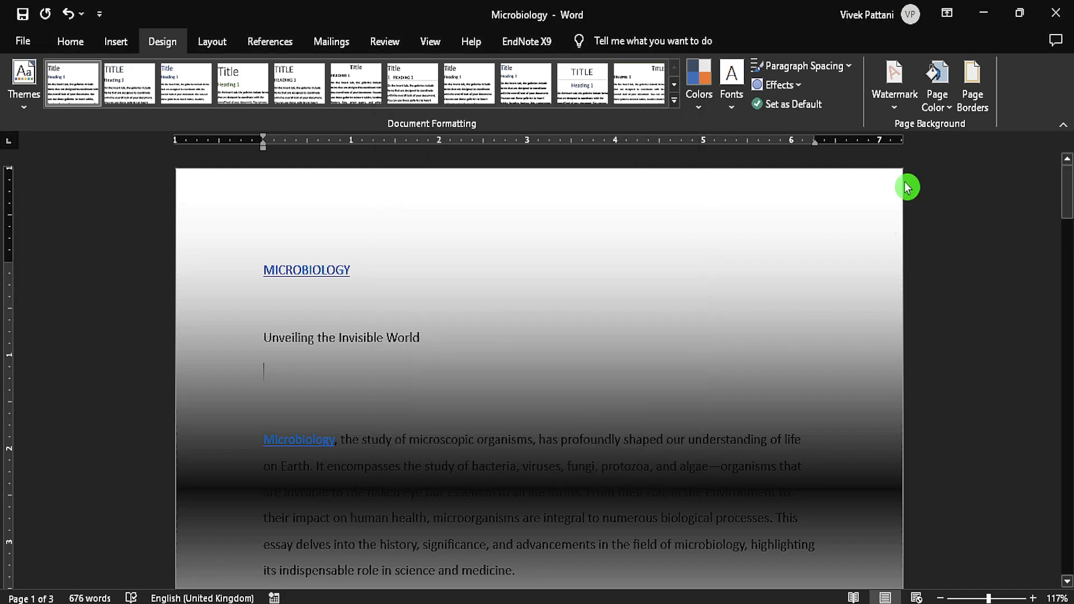
Clear the gradient page background by setting the page colour to No Color.
left_click(935, 100)
left_click(961, 325)
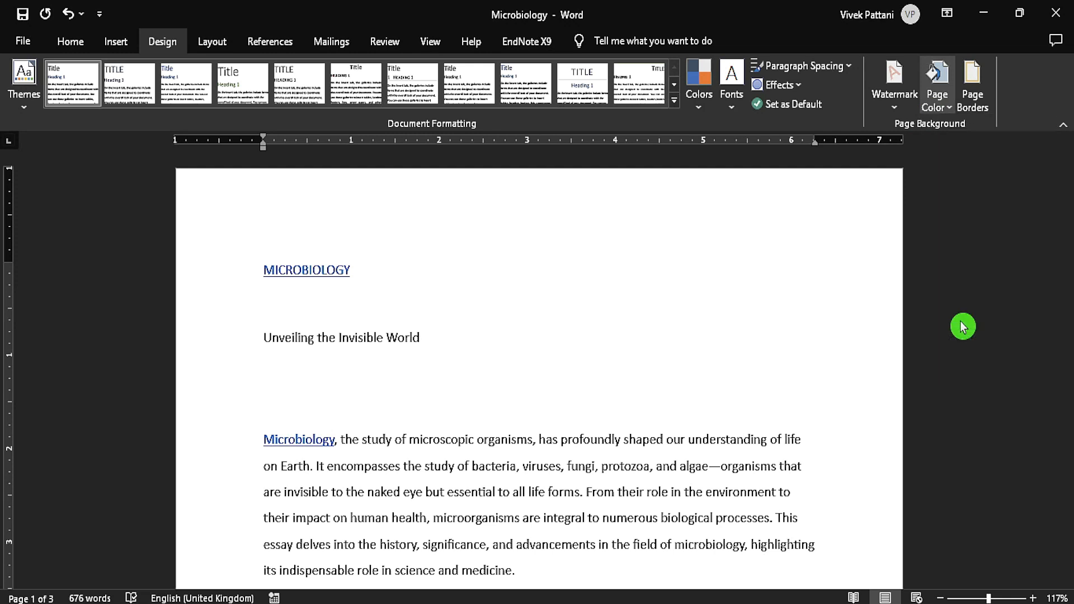
Apply a 3 pt box border in the triple-line style with a thick middle line to the empty paragraph below "Unveiling the Invisible World".
left_click(975, 90)
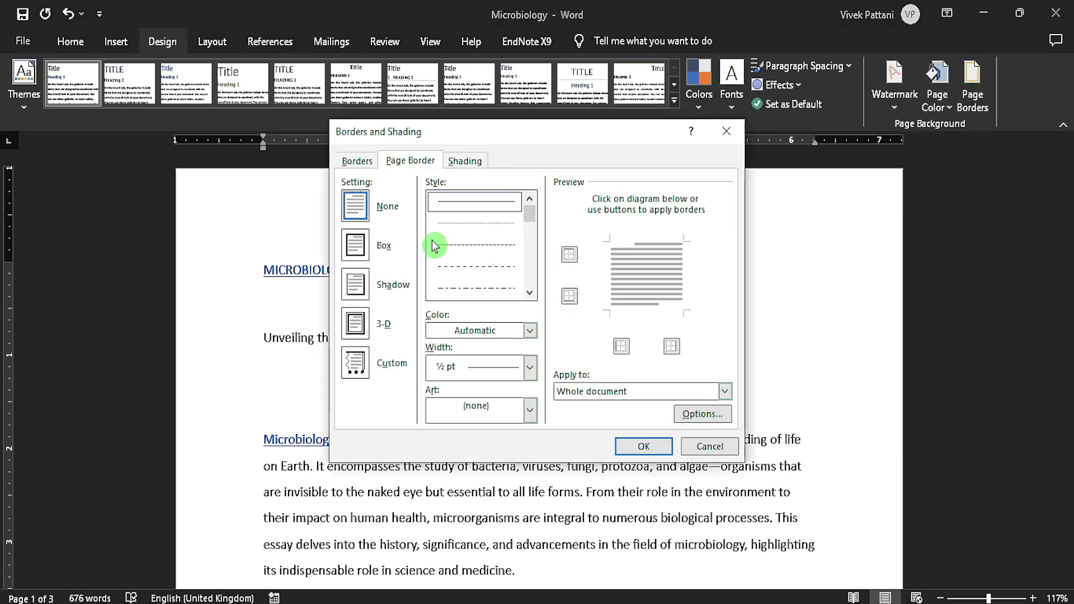
left_click(358, 162)
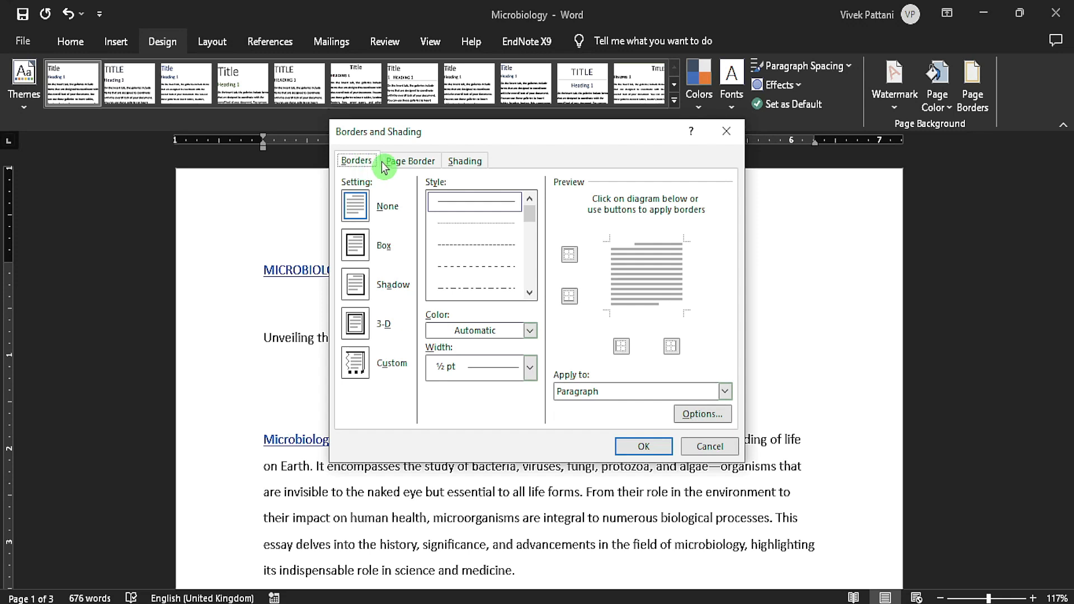
left_click(353, 246)
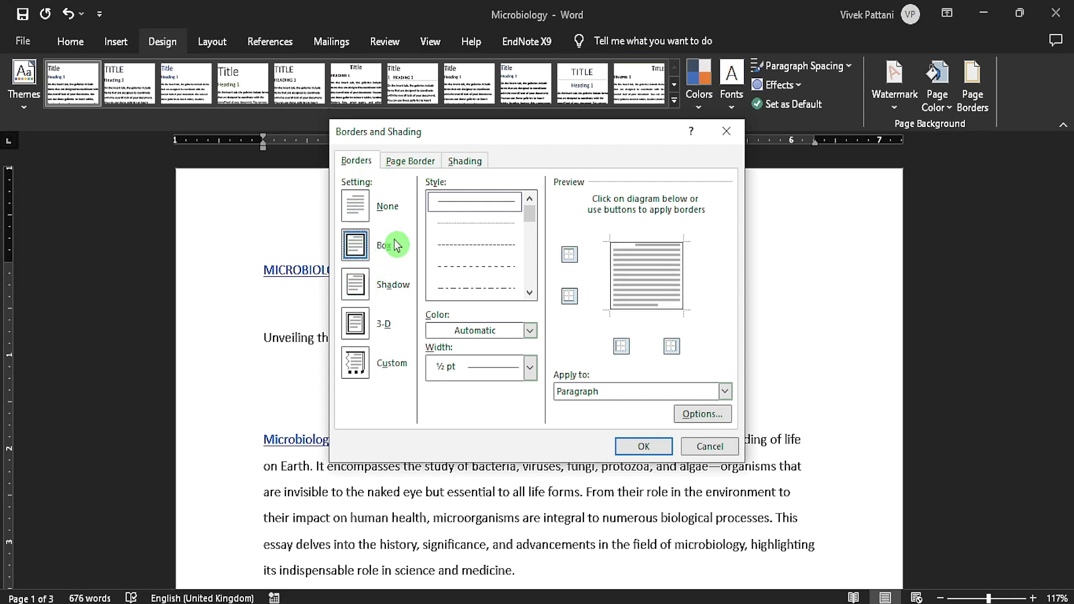
left_click_drag(533, 224, 532, 255)
left_click(505, 273)
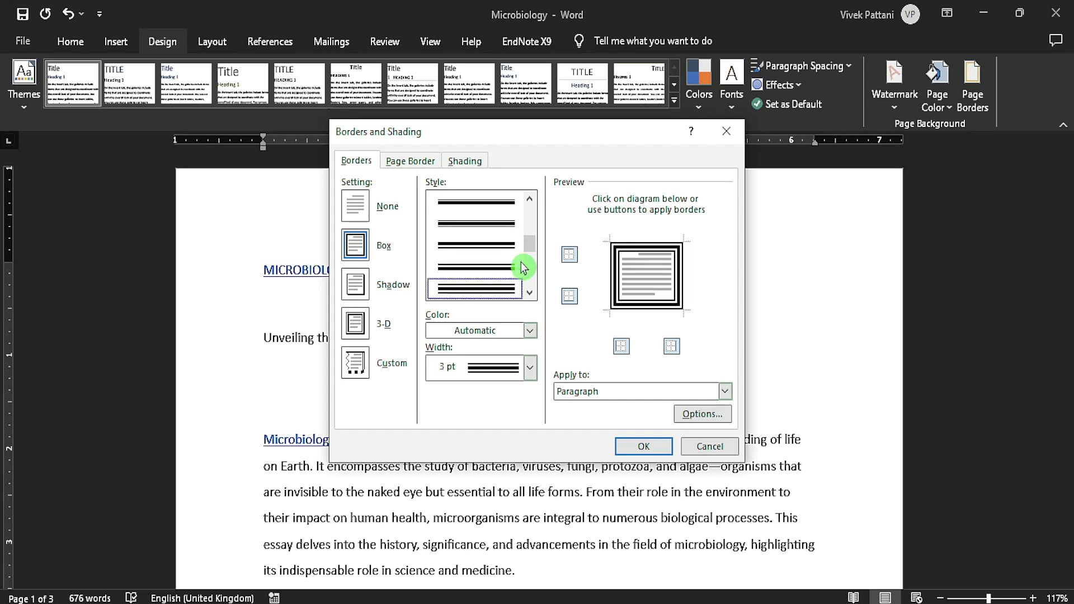
left_click(639, 447)
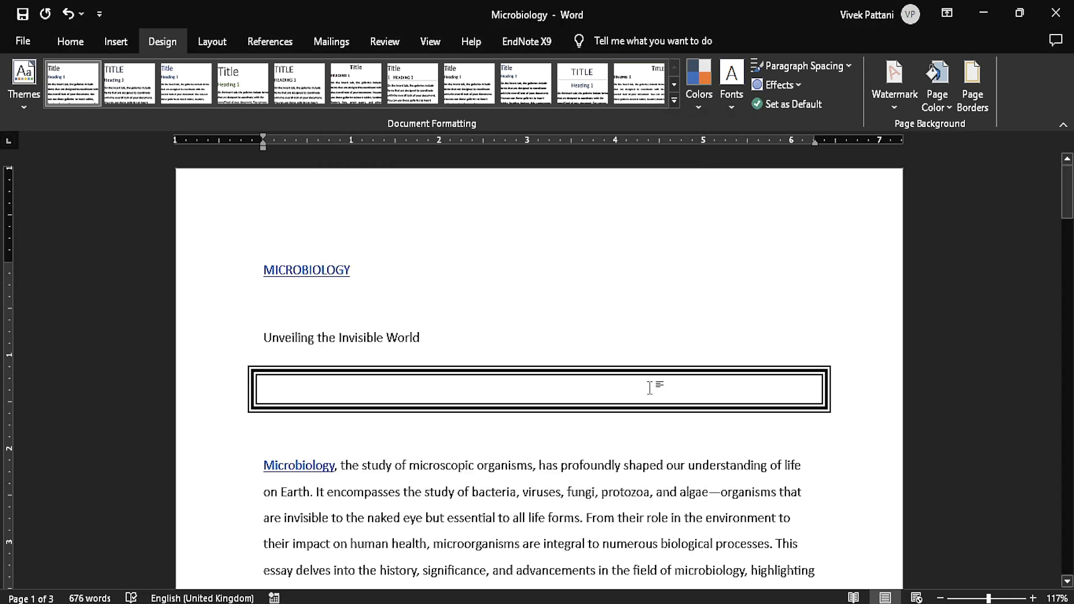
Add a 3 pt solid box page border to the whole document.
left_click(972, 89)
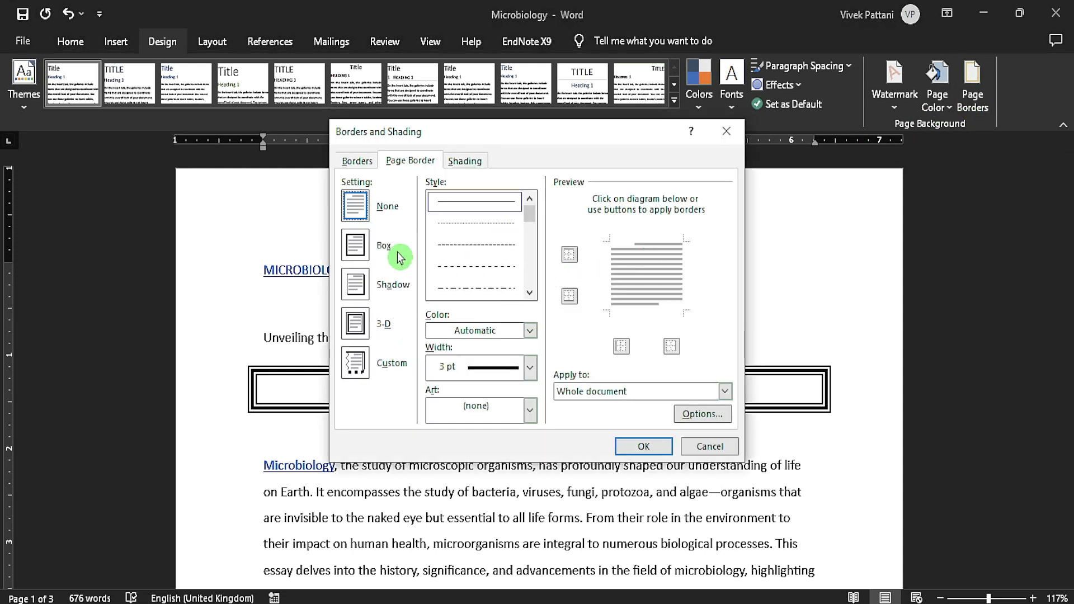
left_click(360, 245)
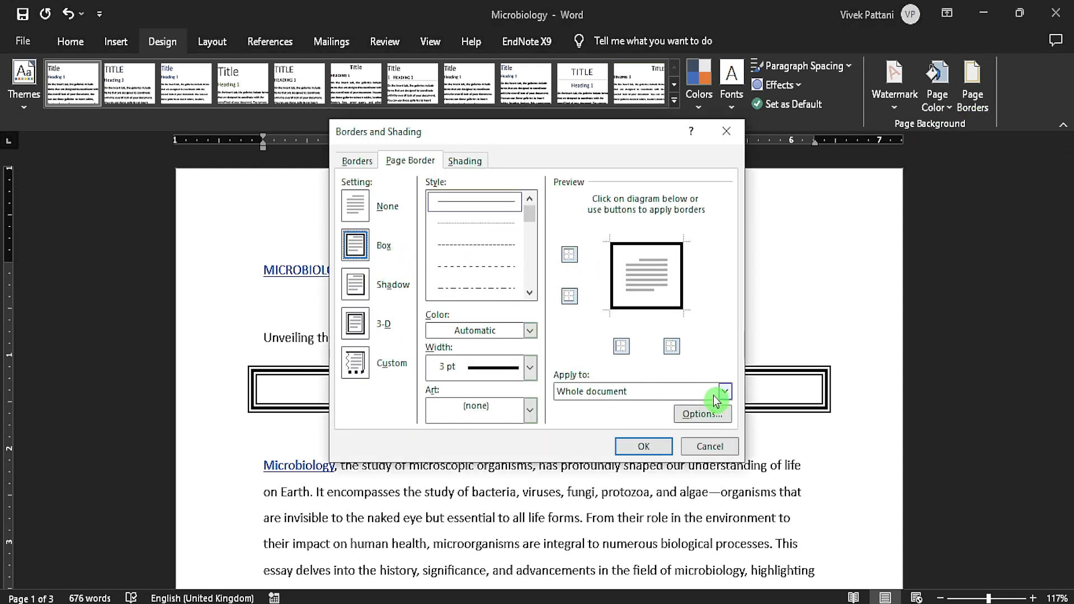
left_click(644, 446)
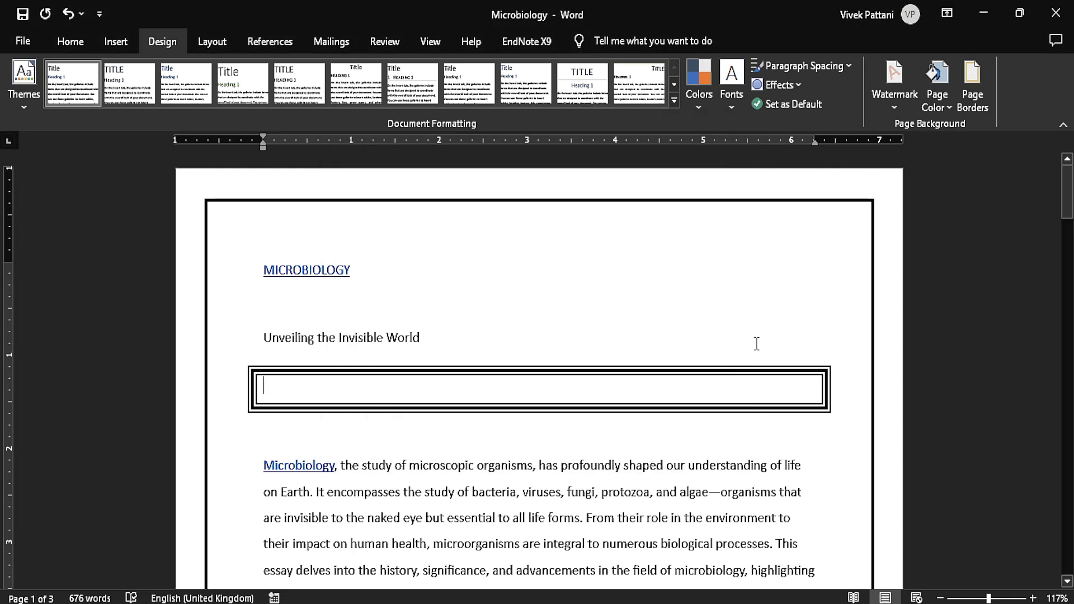
Set the width of the page border to 6 pt.
left_click(969, 94)
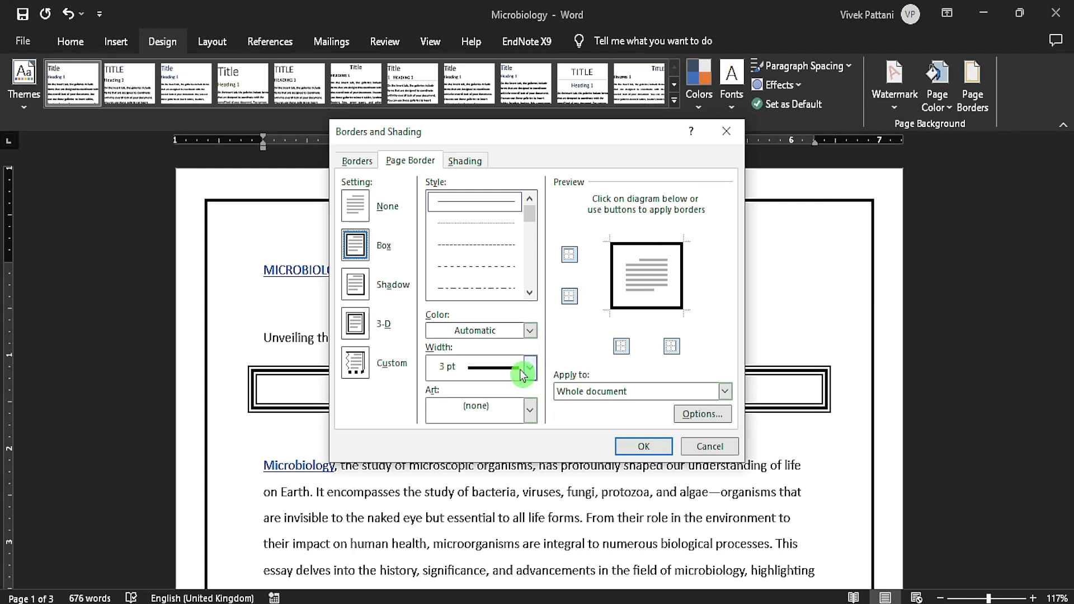
left_click(537, 370)
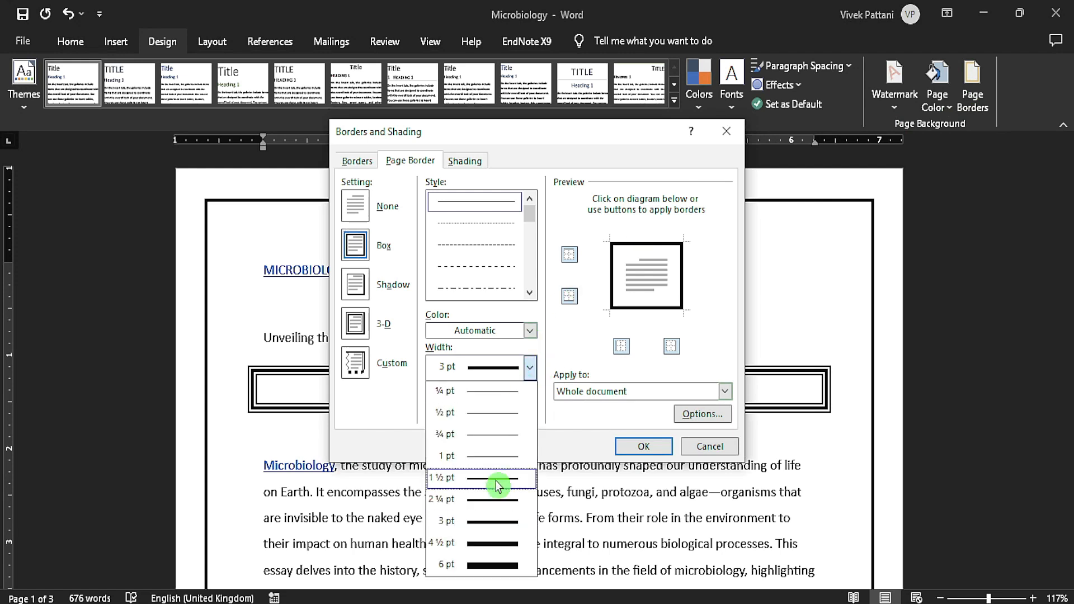
left_click(514, 566)
left_click(662, 448)
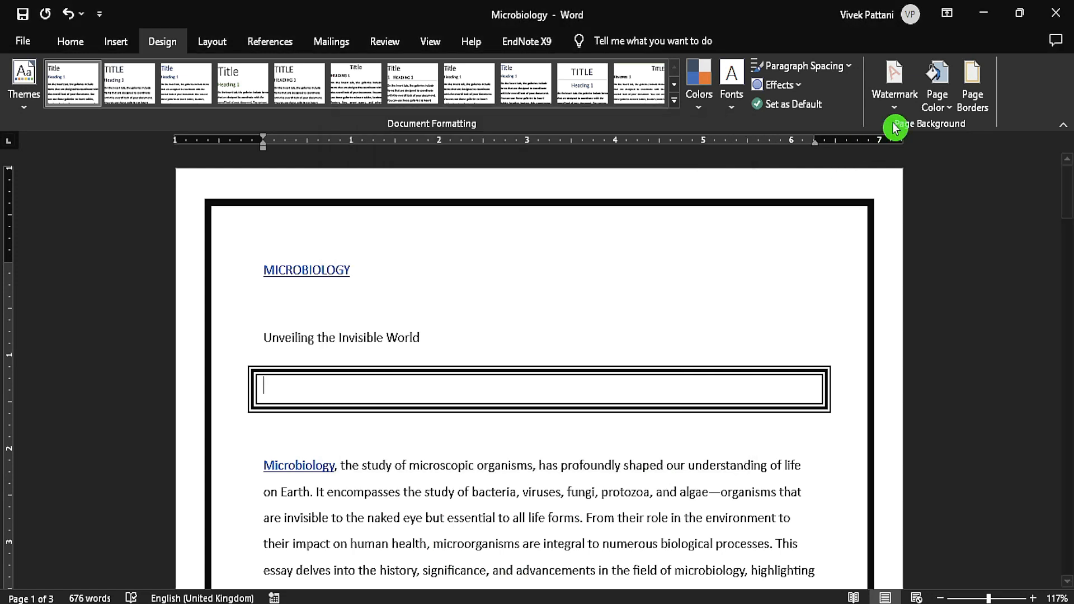
Replace the line page border with the red apple art border for the whole document and check it on the first page.
left_click(976, 98)
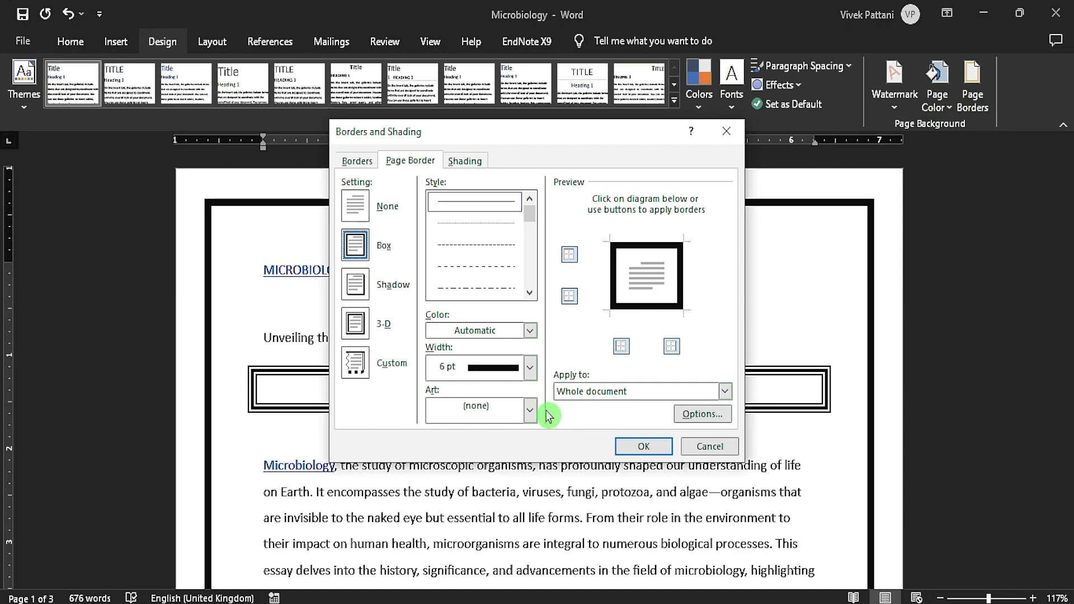
left_click(529, 411)
left_click(510, 455)
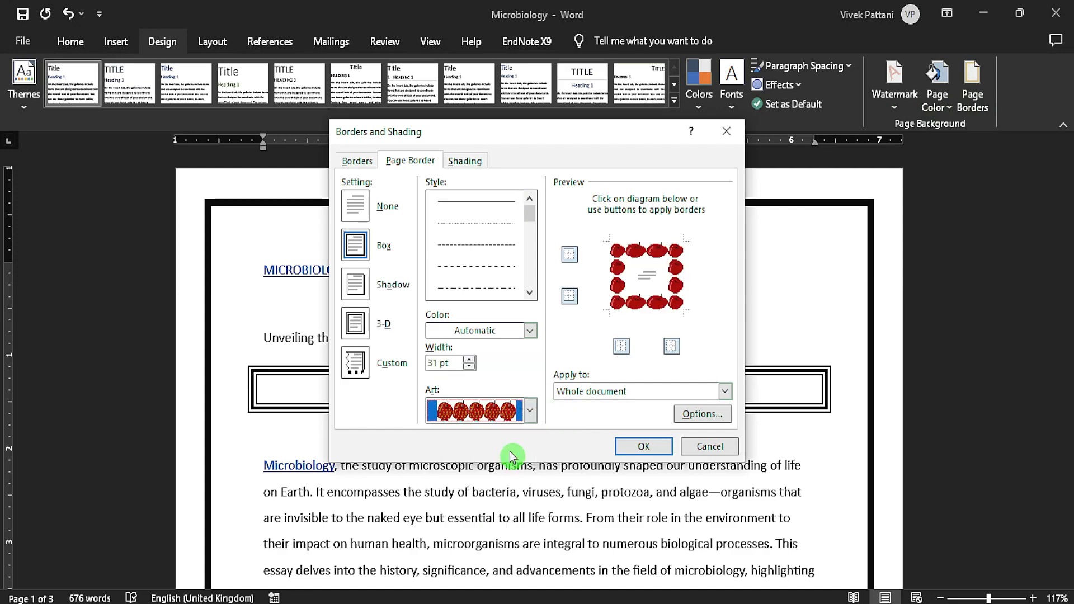
left_click(632, 446)
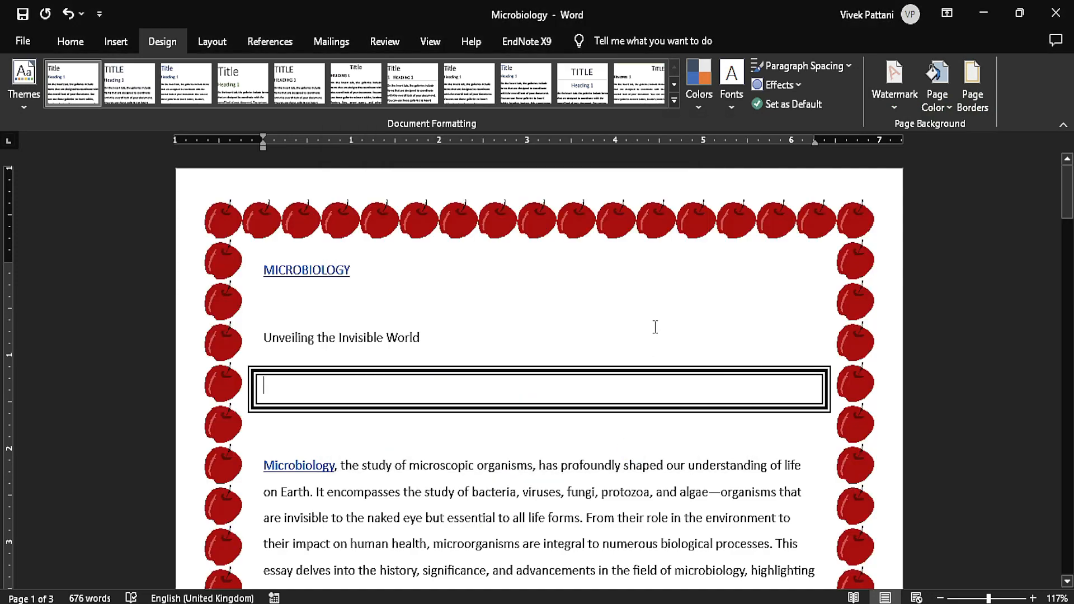
scroll(660, 307, "down", 10)
scroll(660, 307, "up", 10)
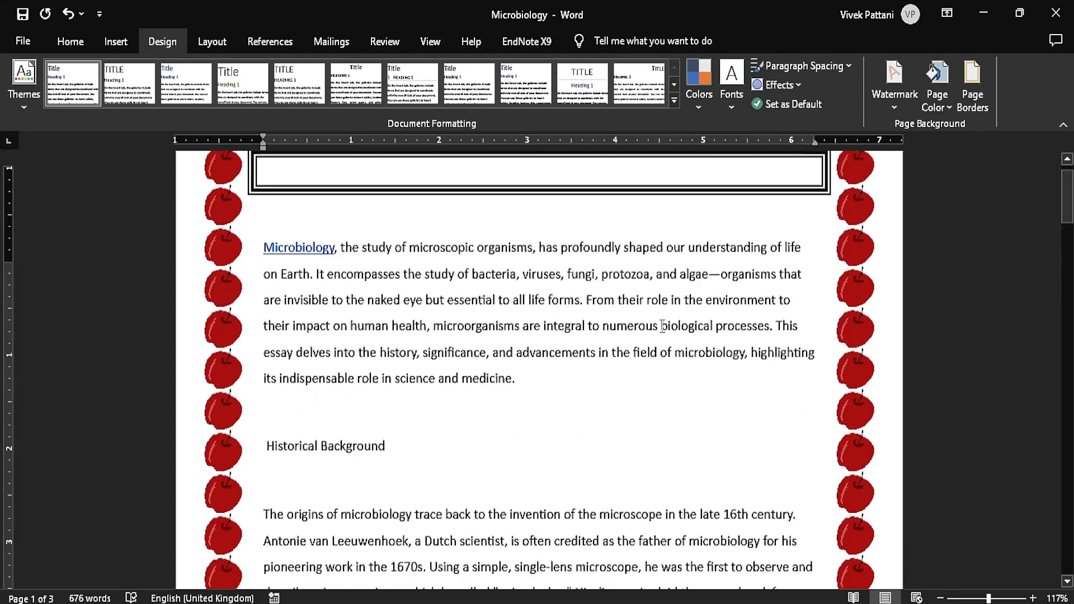
Give the apple page border the Shadow setting, and replace it with a 3 pt grey-shaded line border for the whole document.
left_click(972, 84)
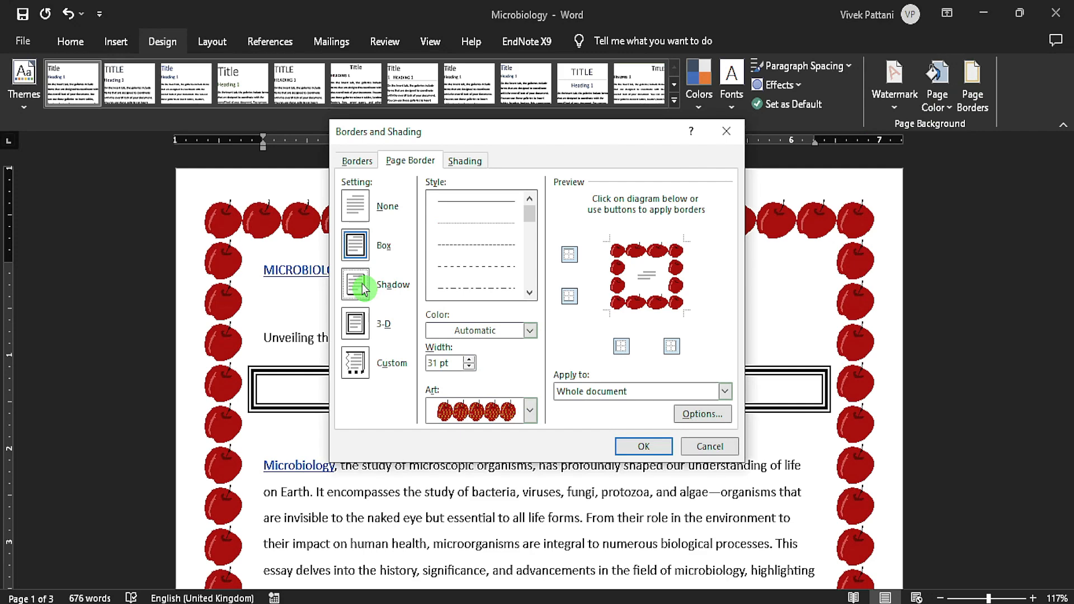
left_click(643, 446)
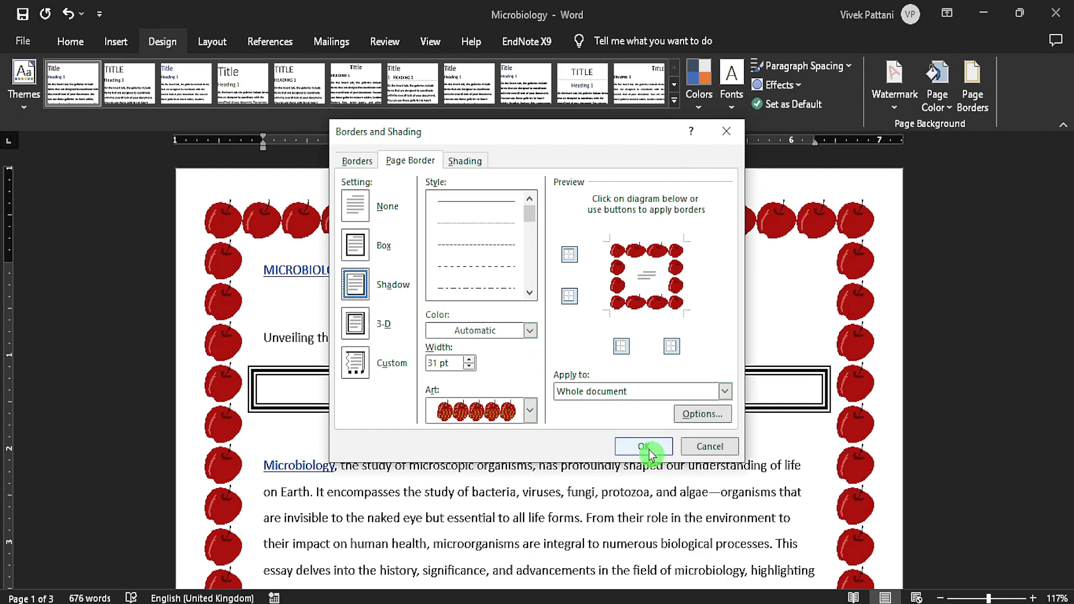
left_click(972, 84)
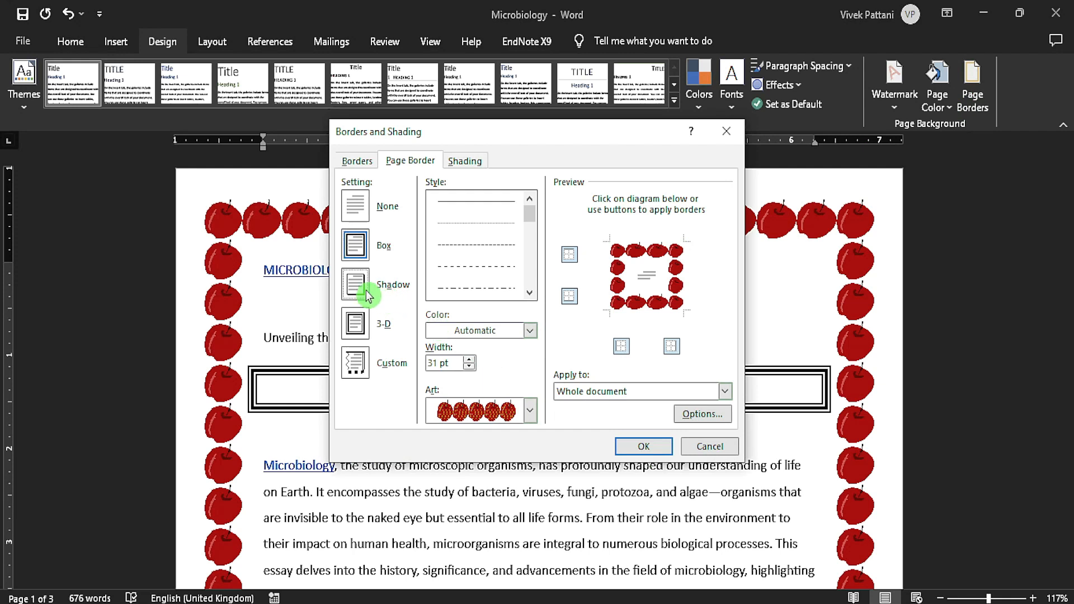
left_click_drag(529, 212, 523, 307)
left_click(497, 246)
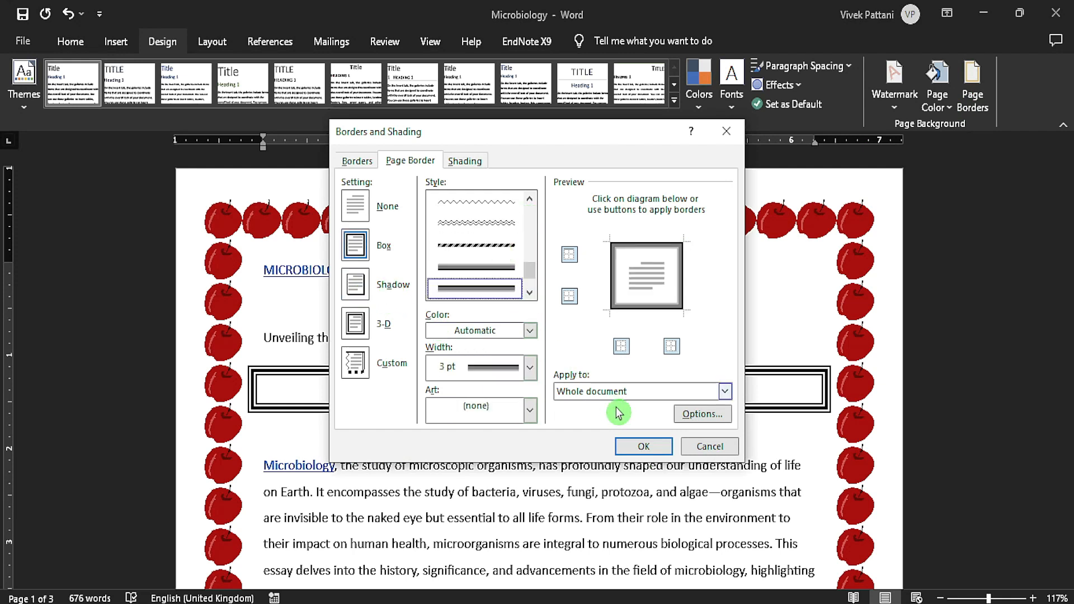
left_click(643, 447)
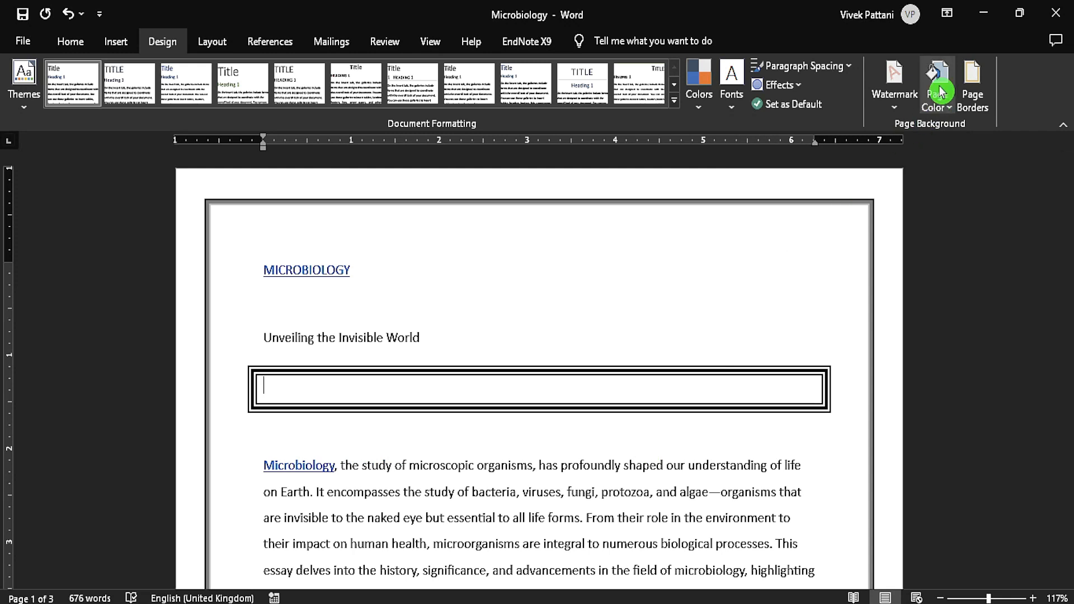
Try to set the page border's top, bottom, left and right margins to 36 pt, measured from the edge of the page.
left_click(973, 84)
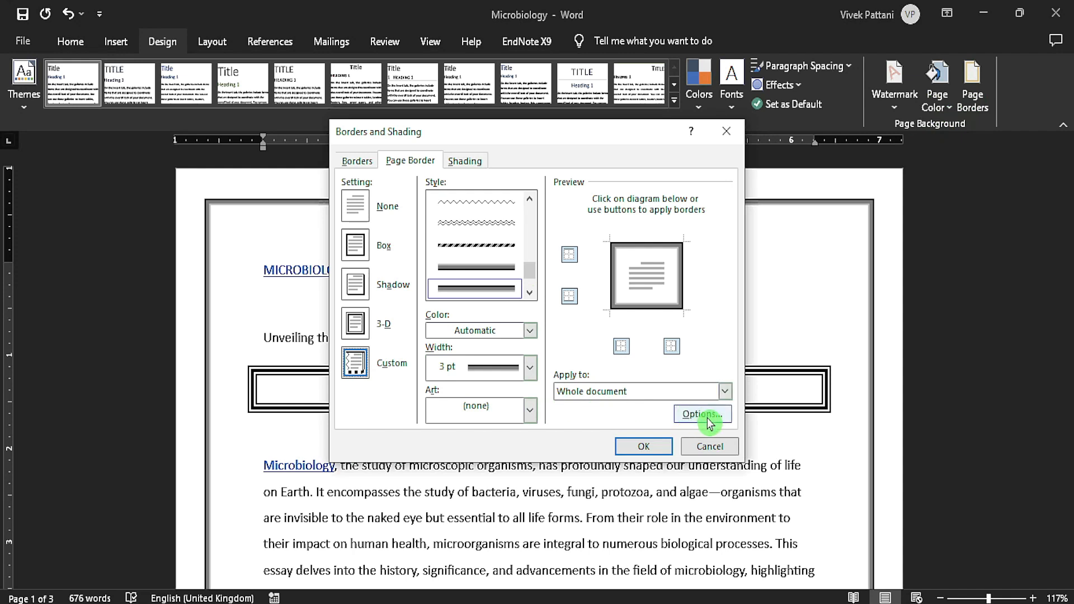
left_click(725, 391)
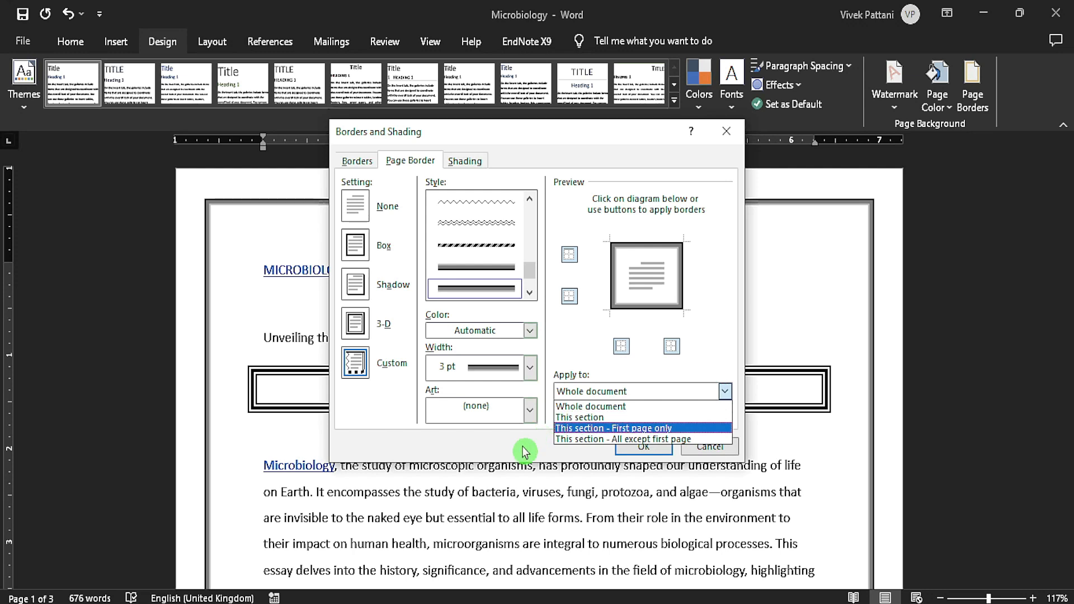
left_click(699, 419)
left_click(693, 416)
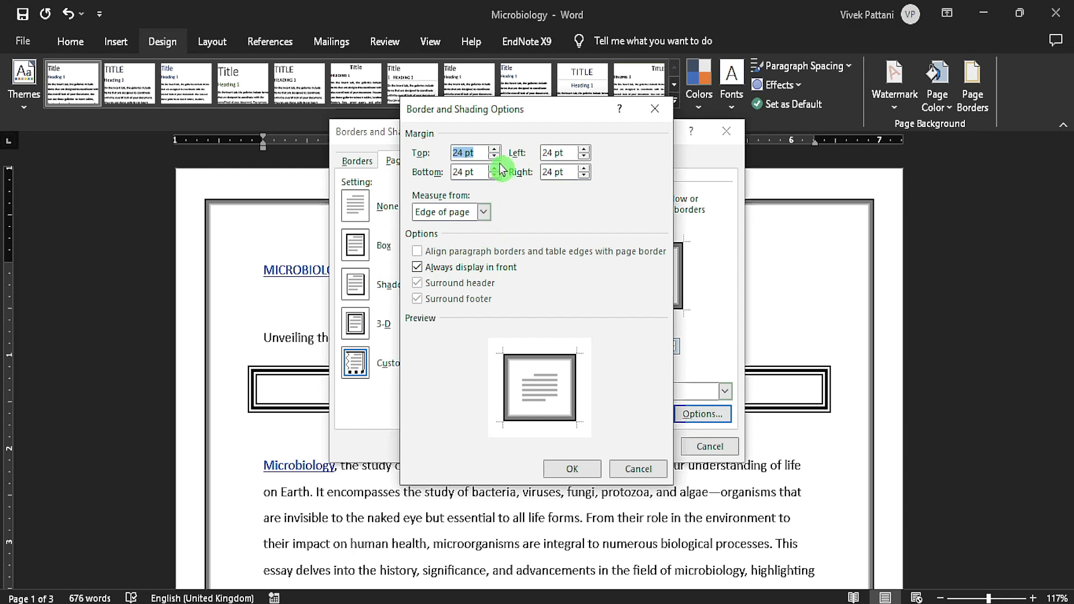
type("36")
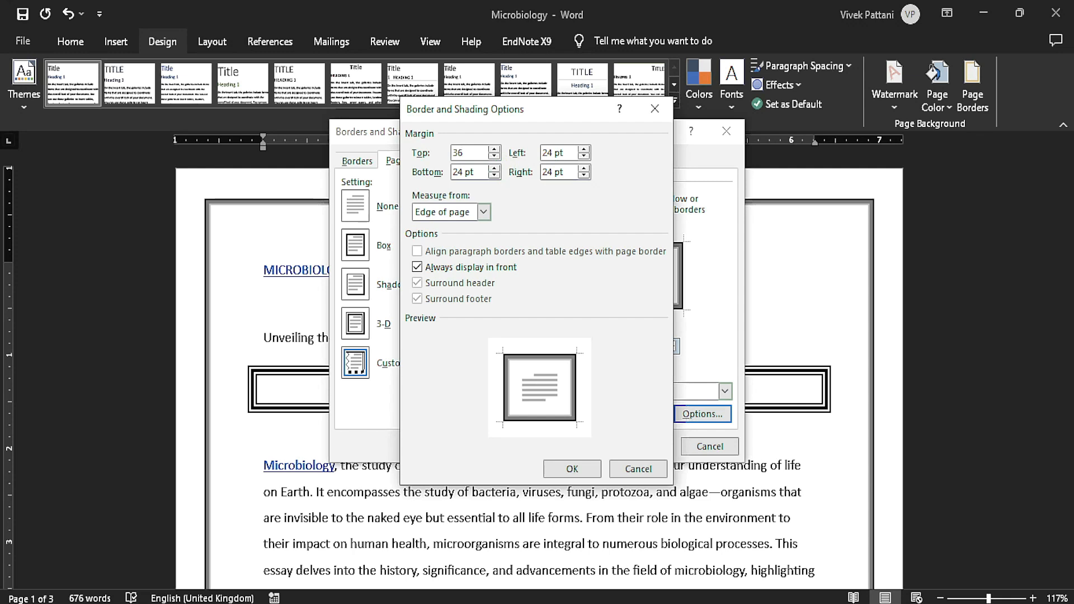
key("Tab")
type("36")
key("Tab")
type("36")
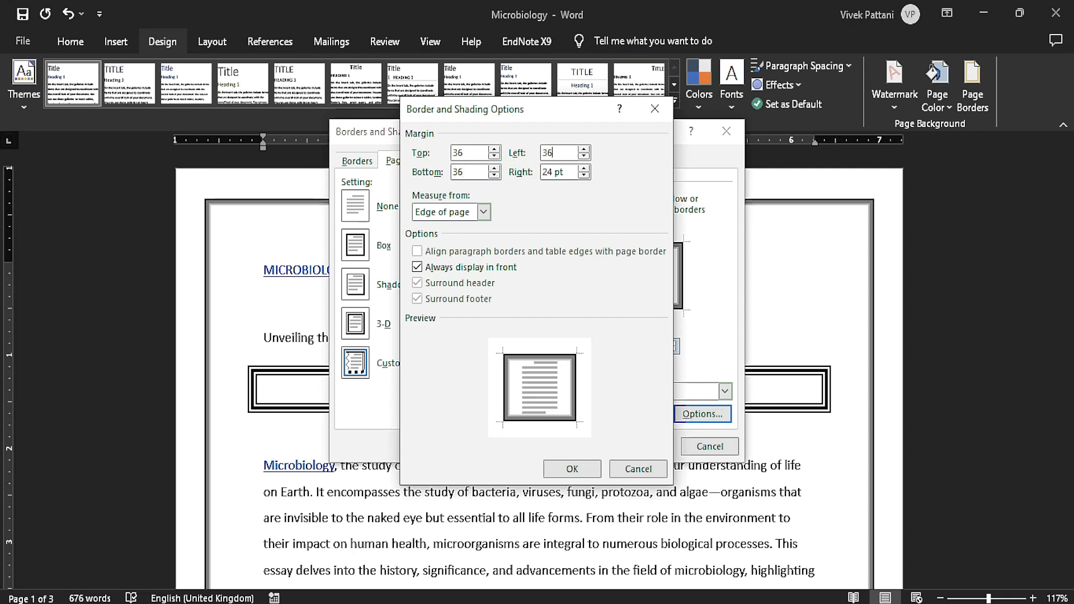
key("Tab")
type("36")
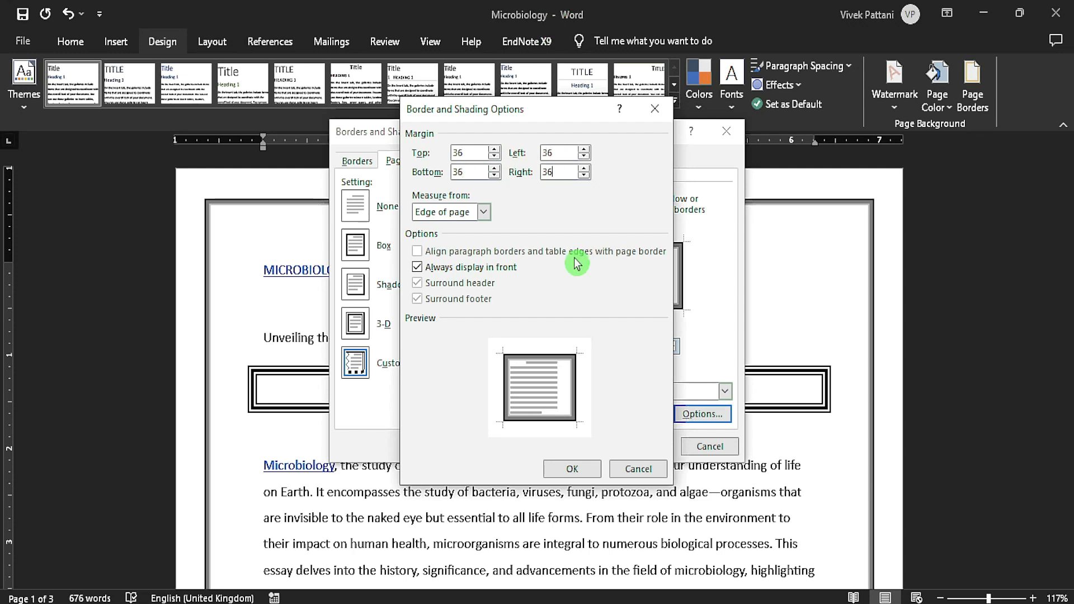
left_click(567, 467)
left_click(552, 358)
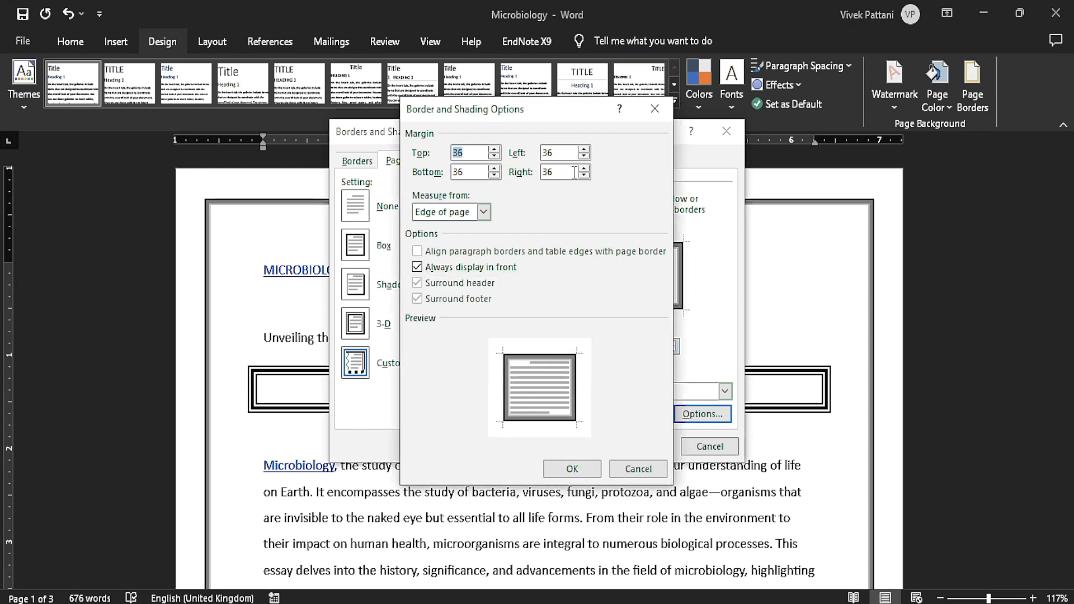
left_click(576, 468)
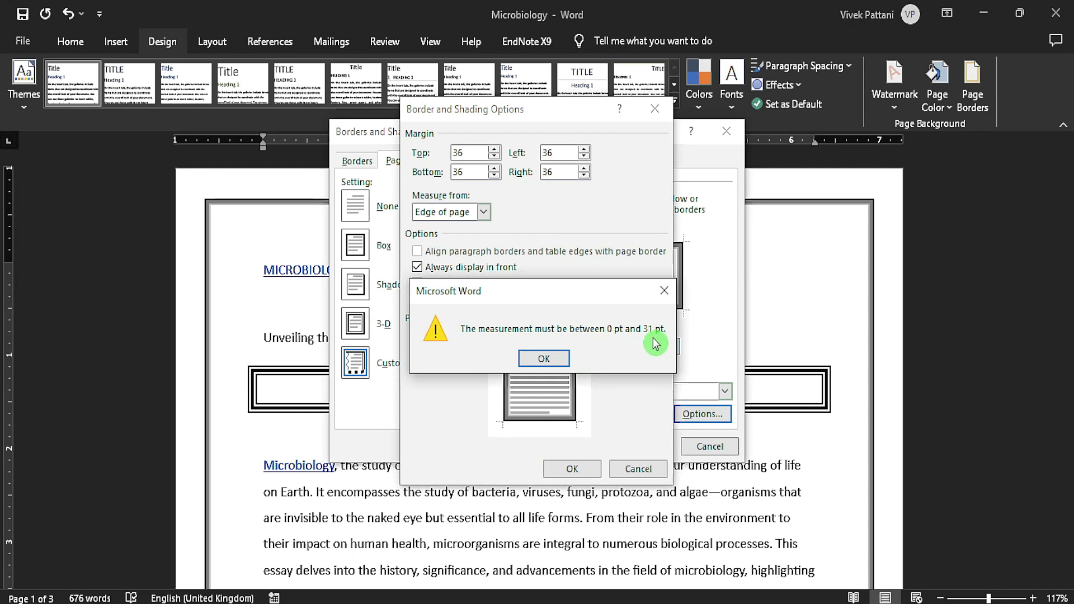
left_click(555, 359)
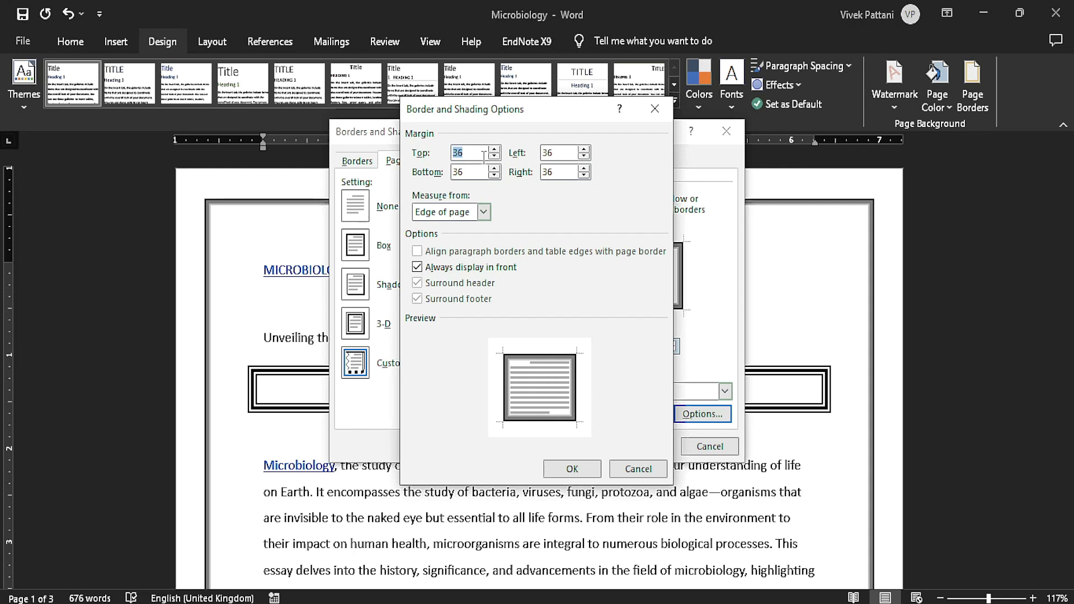
Set all four margins of the page border to 5 pt and apply the border to the document.
key("Tab")
type("5")
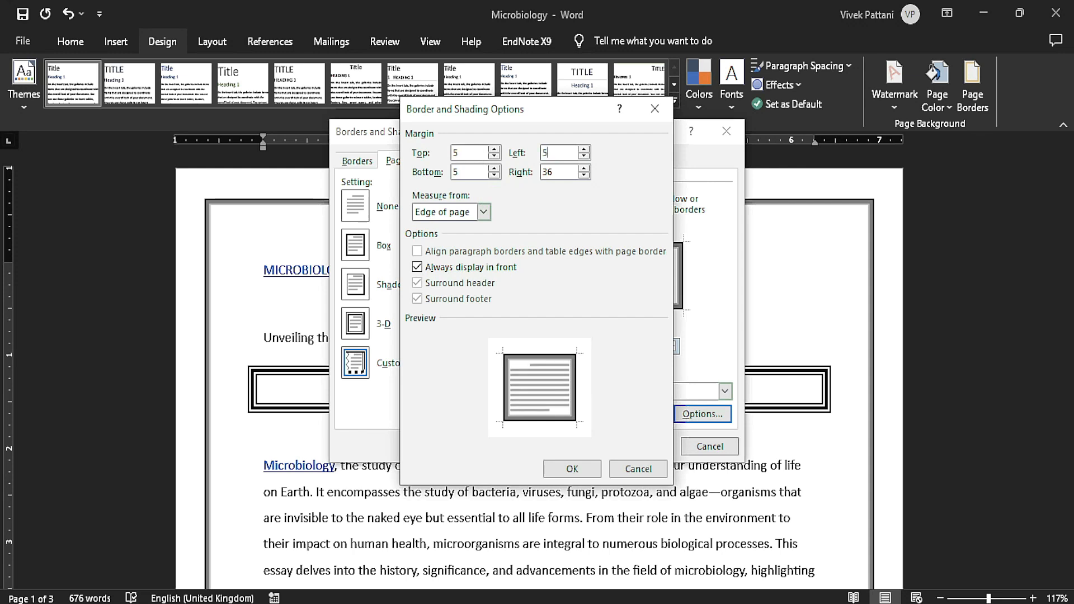
key("Tab")
type("5")
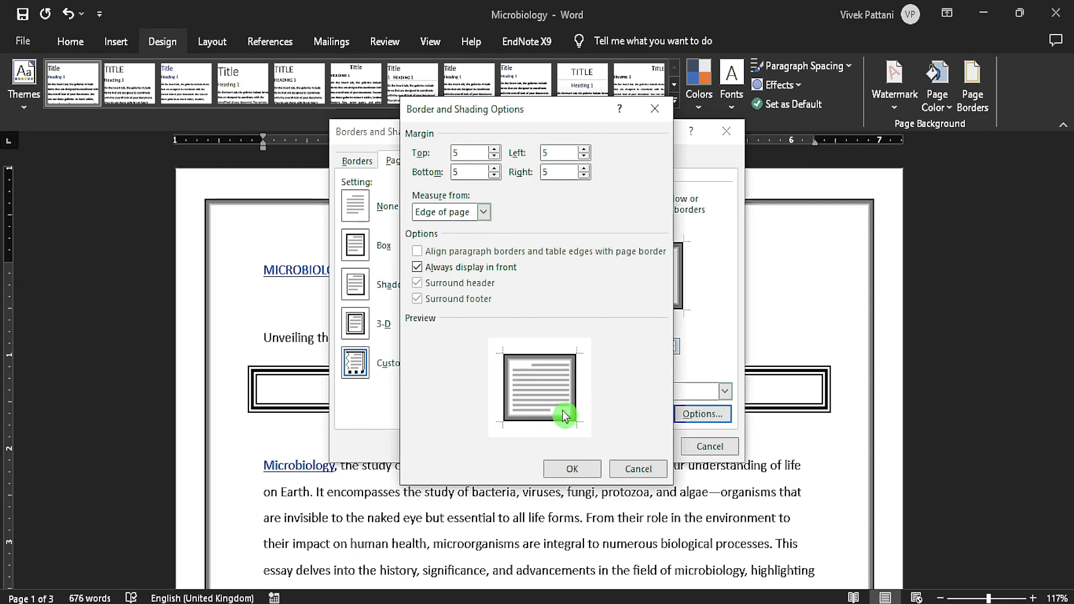
left_click(571, 469)
left_click(641, 448)
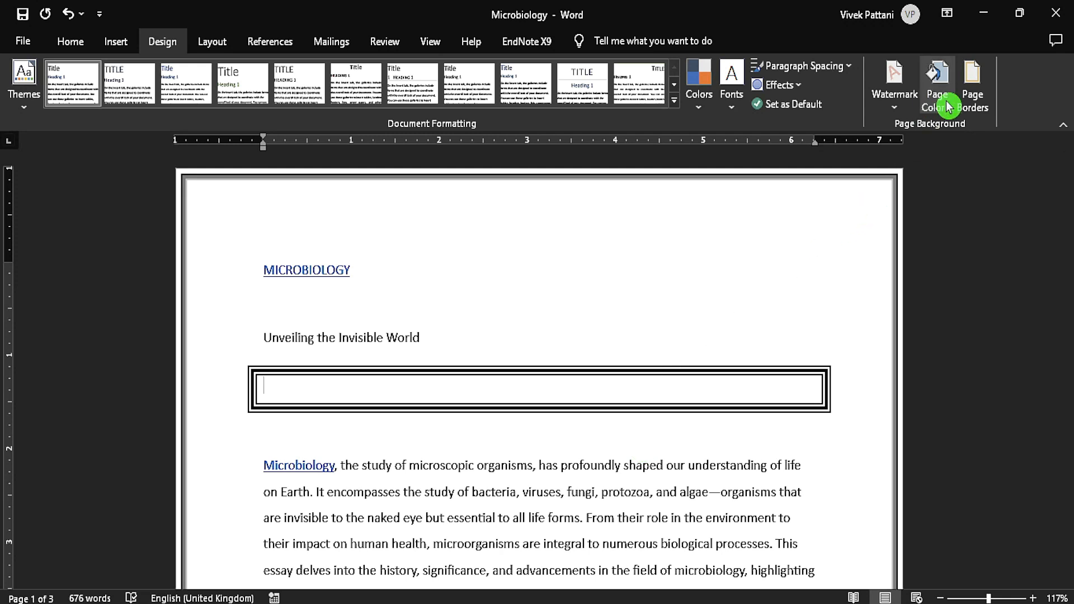
Shade the empty bordered paragraph below "Unveiling the Invisible World" with a standard red fill.
left_click(969, 100)
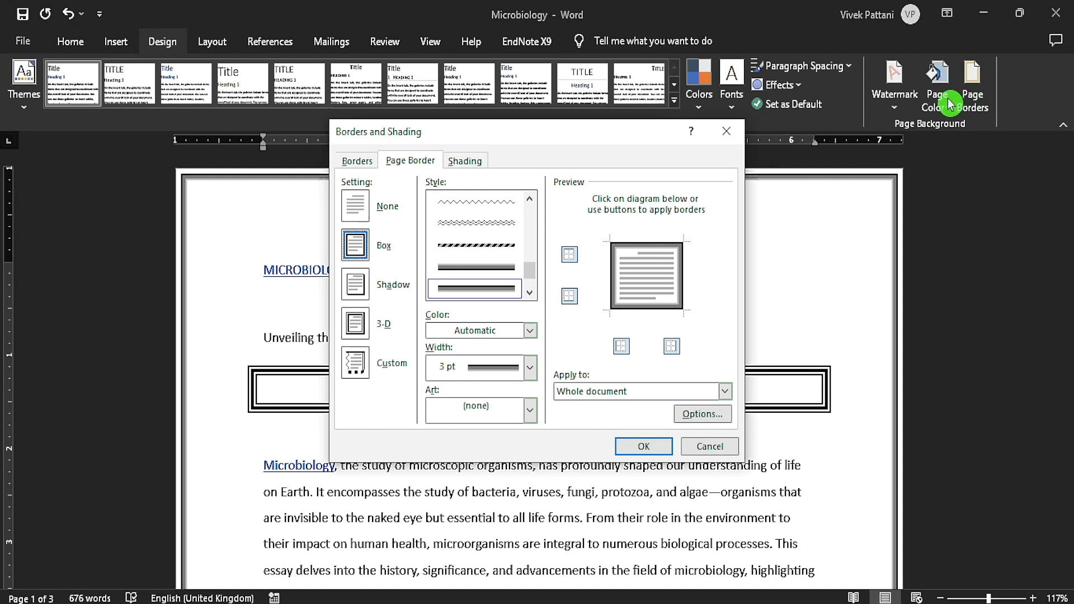
left_click(473, 167)
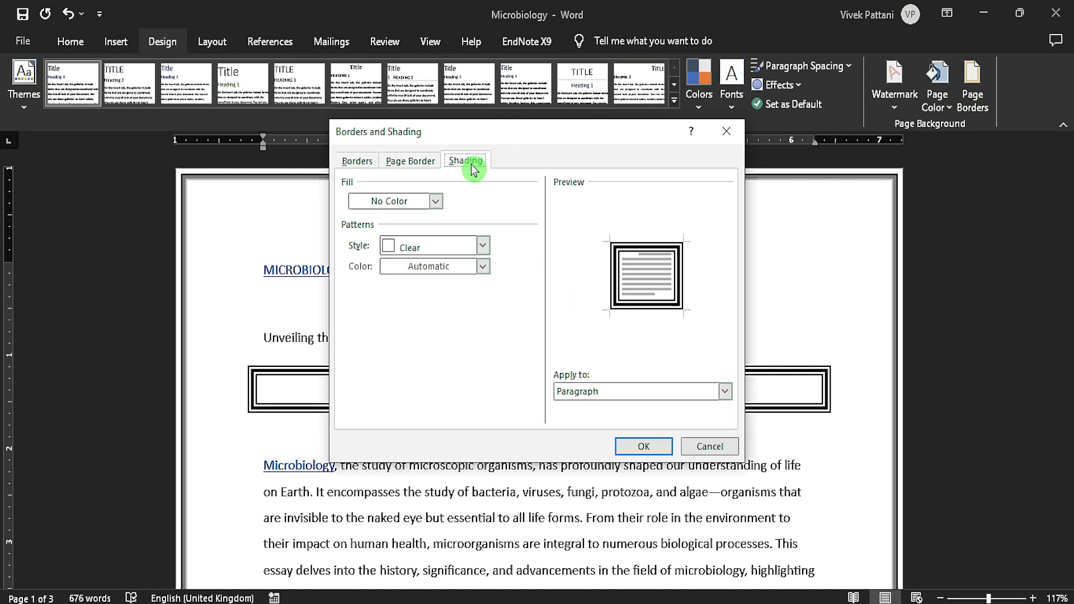
left_click(435, 201)
left_click(371, 331)
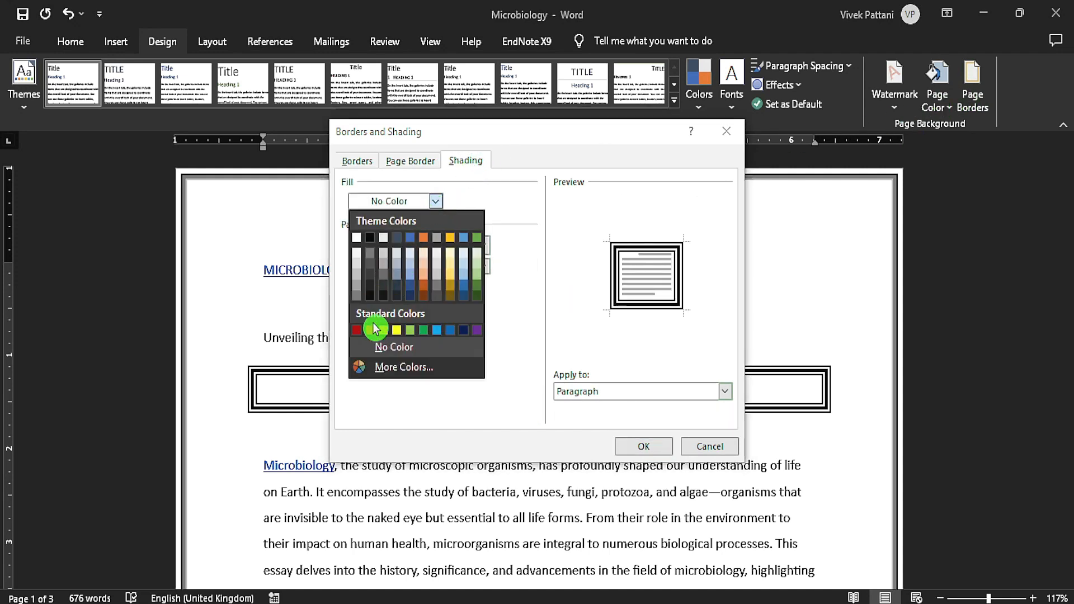
left_click(643, 445)
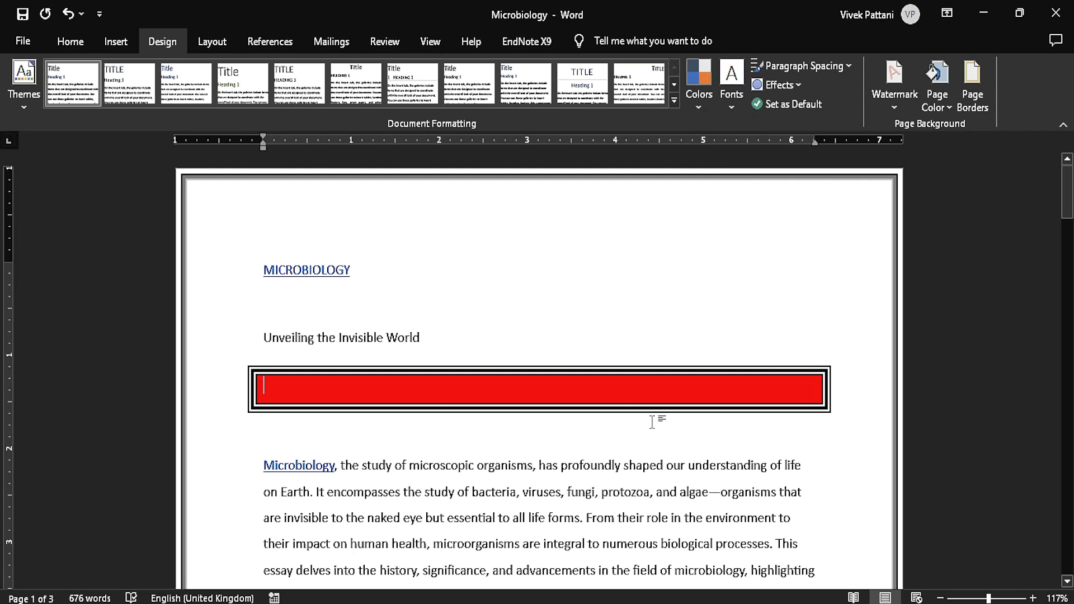
Remove the page border from the whole document and delete the red bordered paragraph below "Unveiling the Invisible World".
left_click(623, 293)
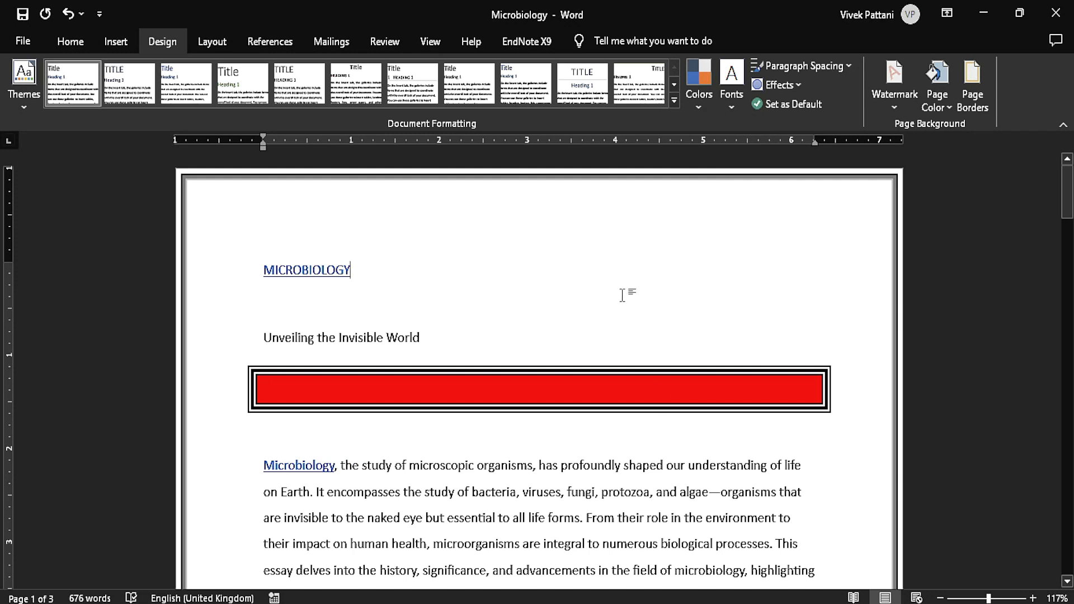
left_click(975, 90)
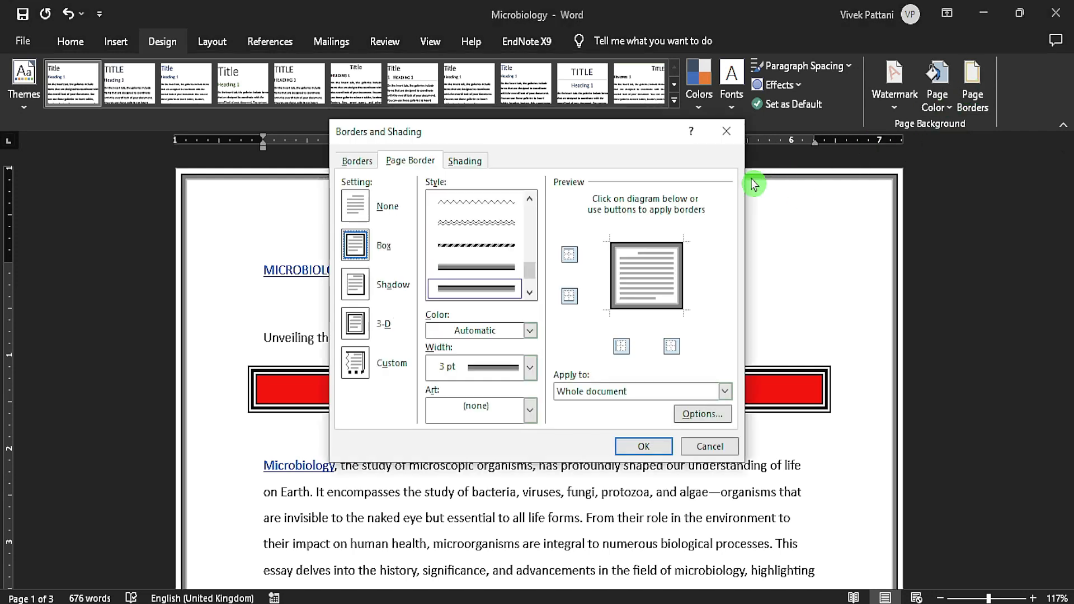
left_click(359, 211)
left_click(642, 446)
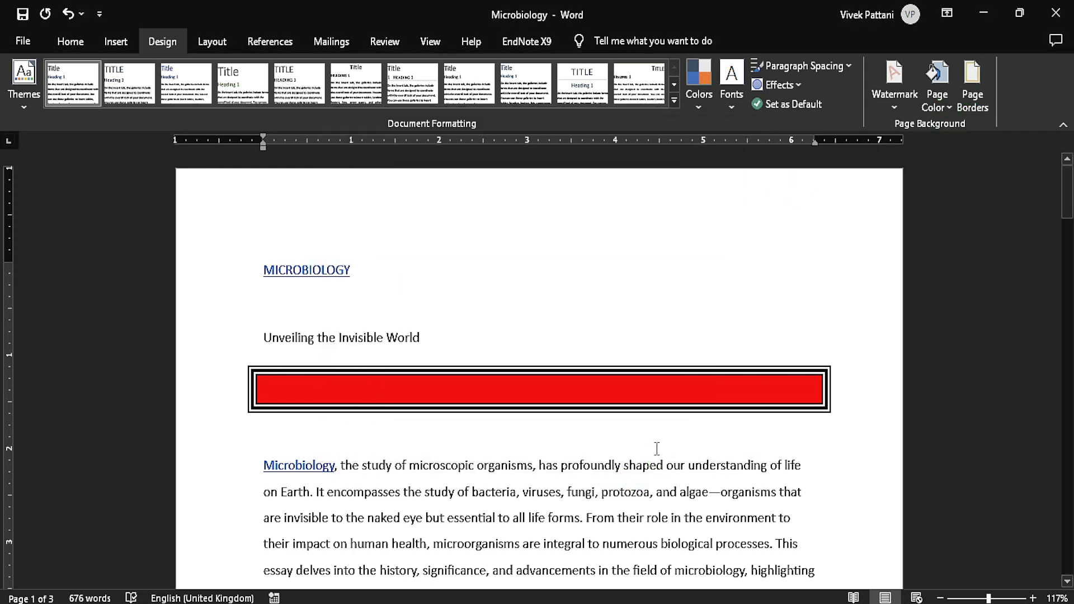
left_click(642, 381)
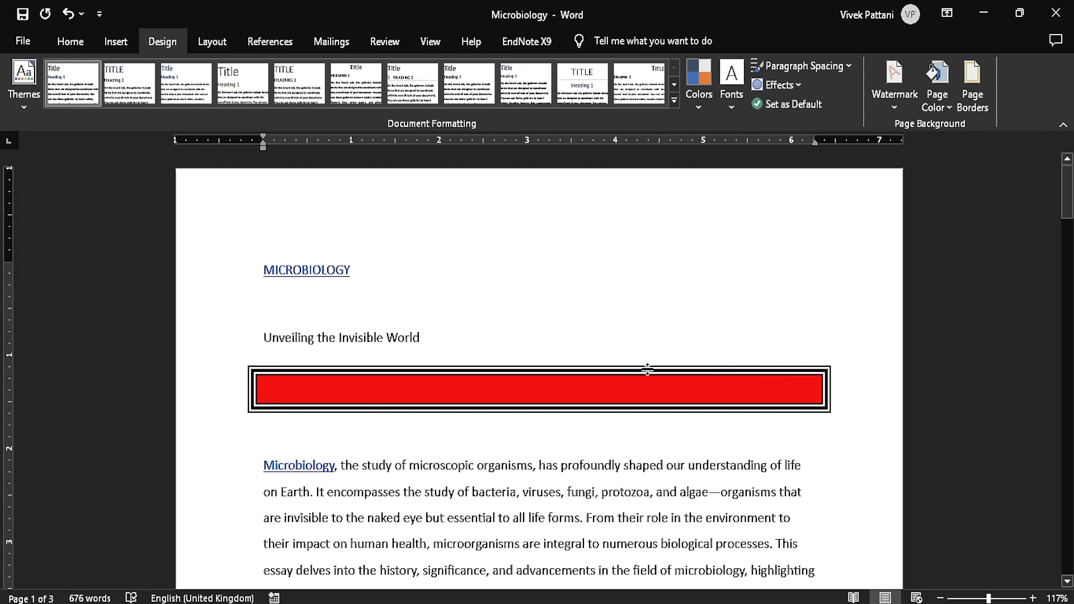
key("Delete")
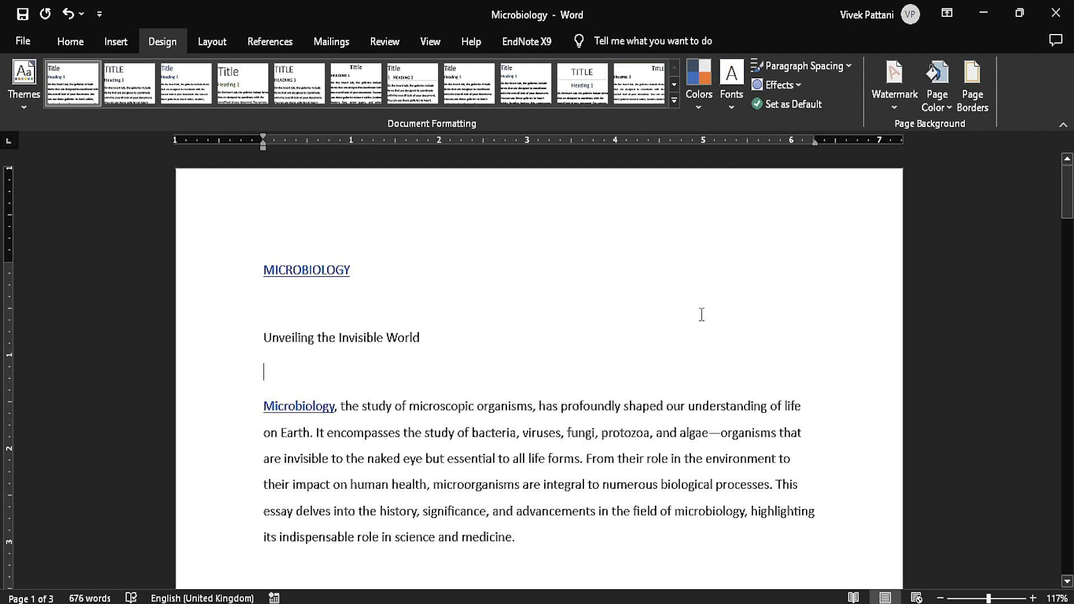